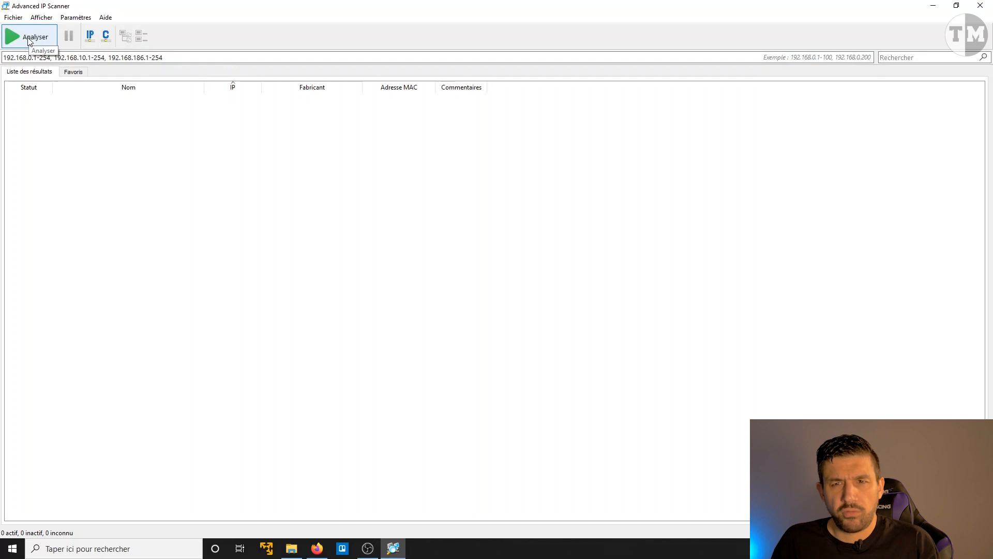
# Step: Scan the listed local network ranges and pick out the Raspberry Pi Foundation device at 192.168.0.10
pyautogui.click(29, 40)
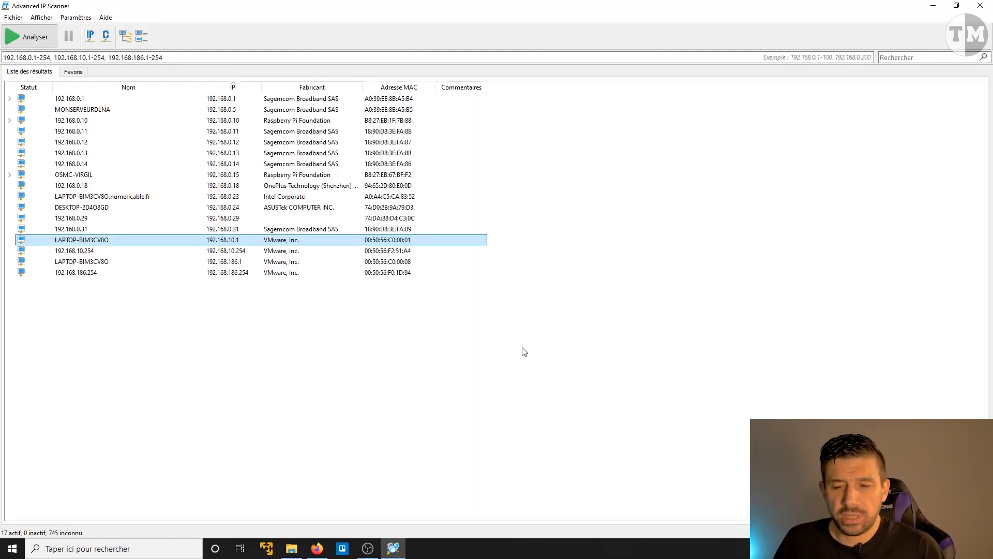
pyautogui.click(285, 123)
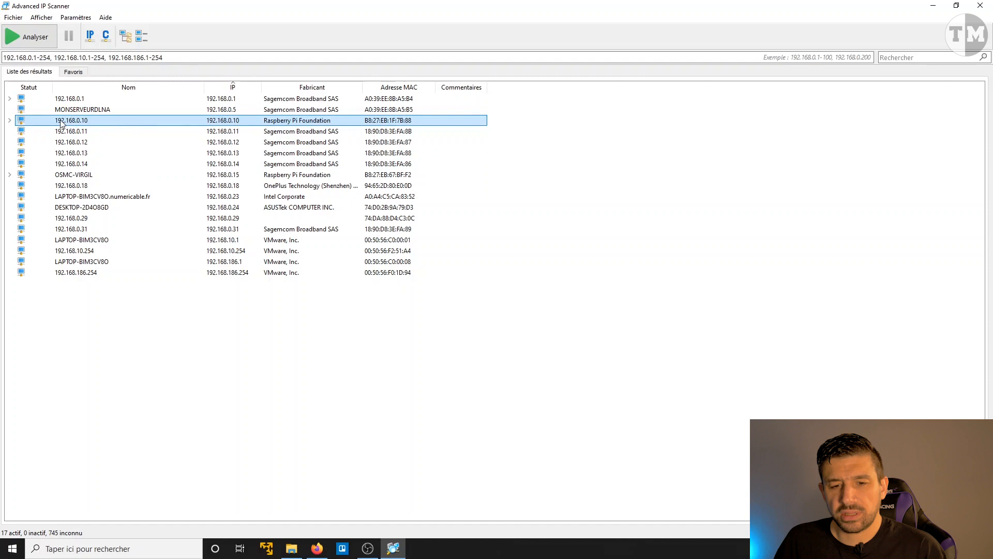
pyautogui.click(73, 219)
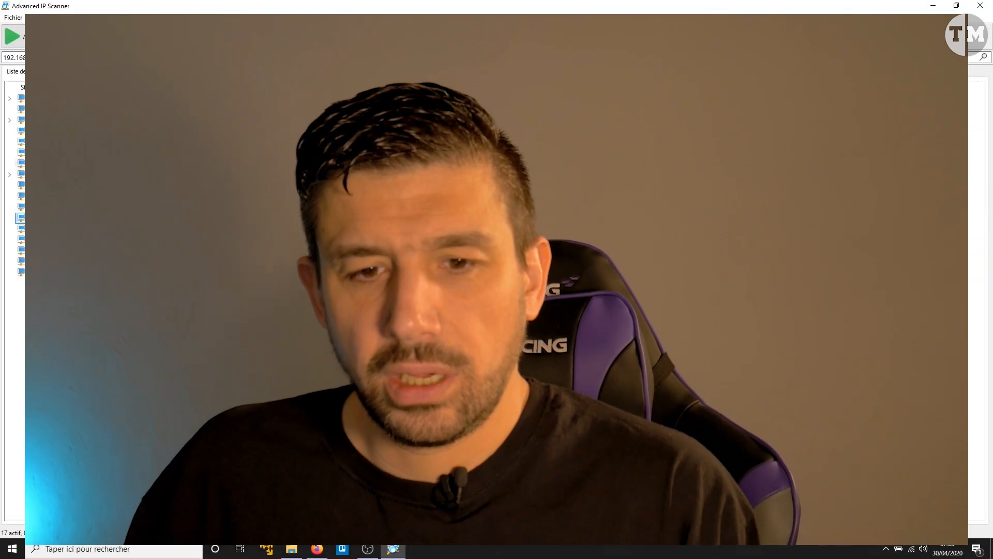
pyautogui.click(62, 120)
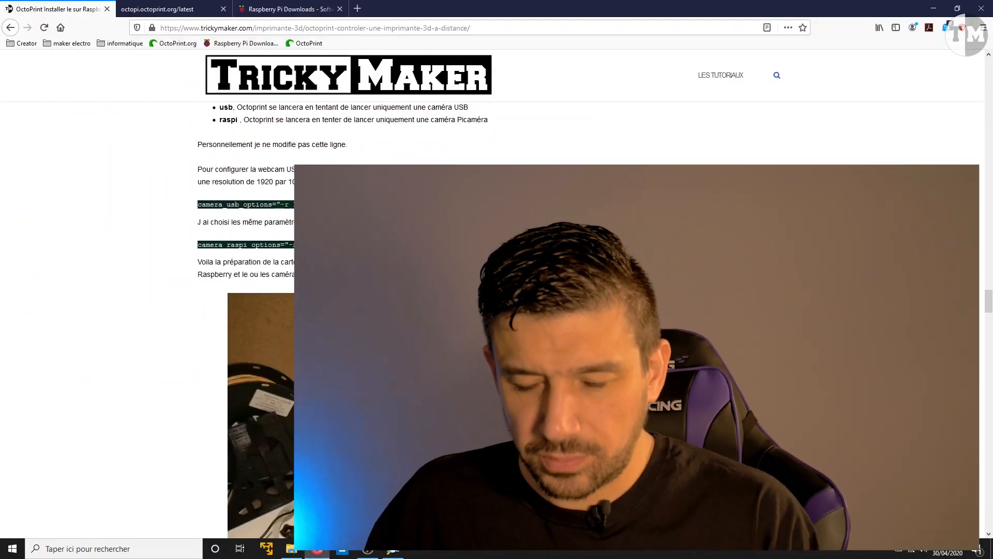
pyautogui.scroll(-12, 327, 229)
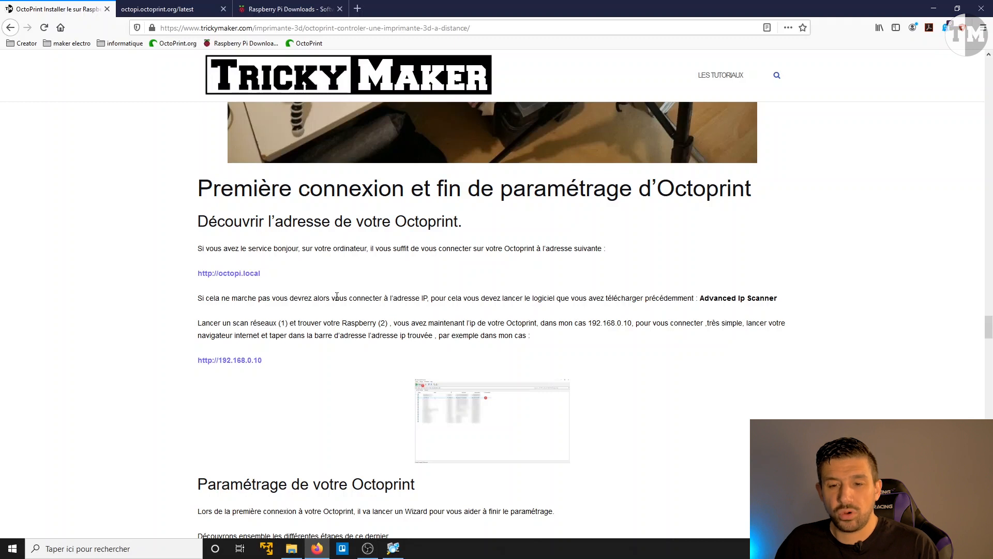
pyautogui.rightClick(249, 278)
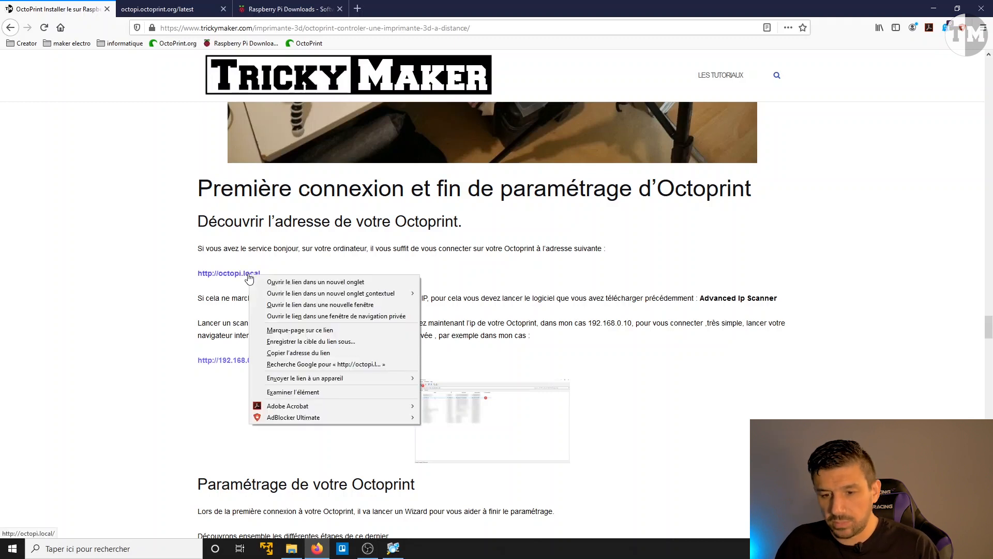
pyautogui.click(303, 283)
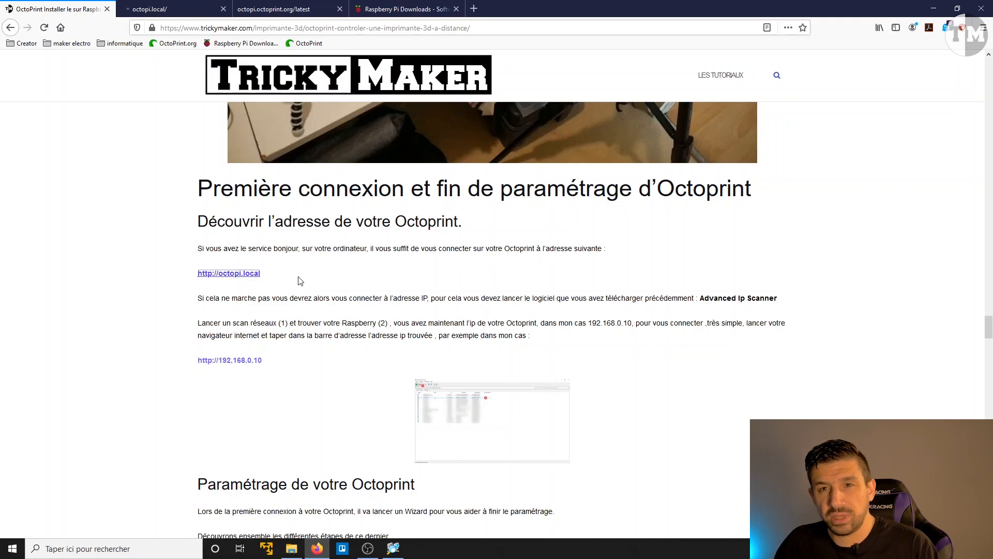
pyautogui.click(155, 11)
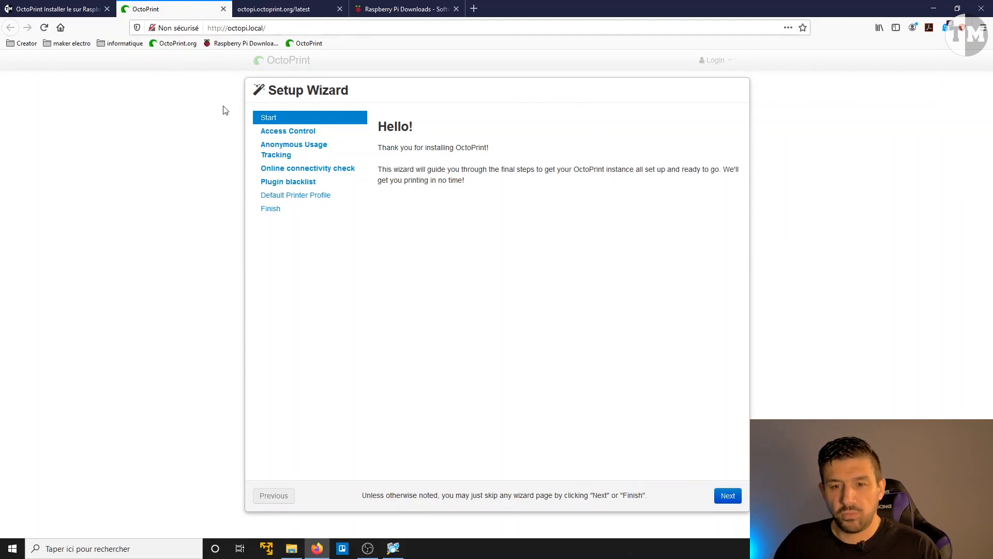
pyautogui.click(228, 28)
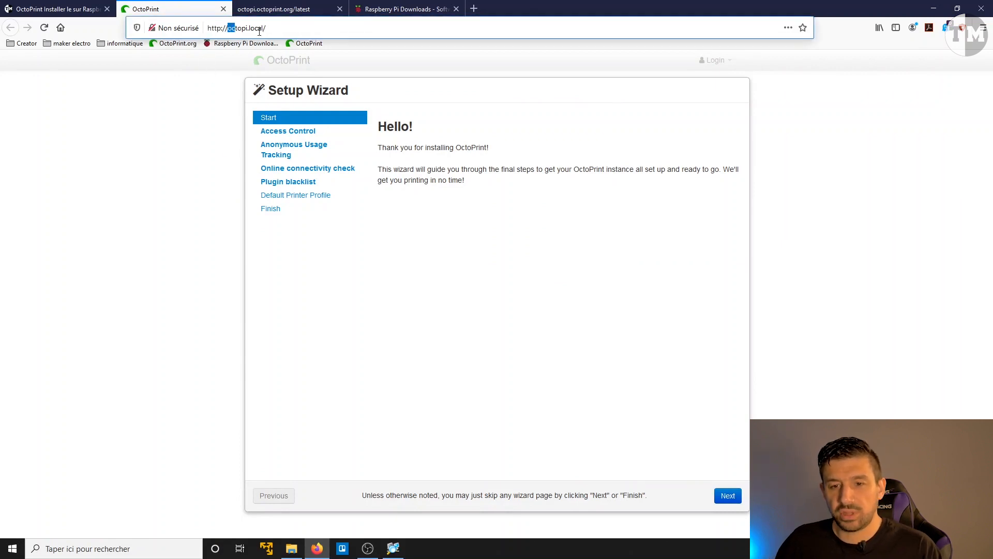
pyautogui.moveTo(228, 28); pyautogui.dragTo(339, 29)
pyautogui.write('192.168.0.10')
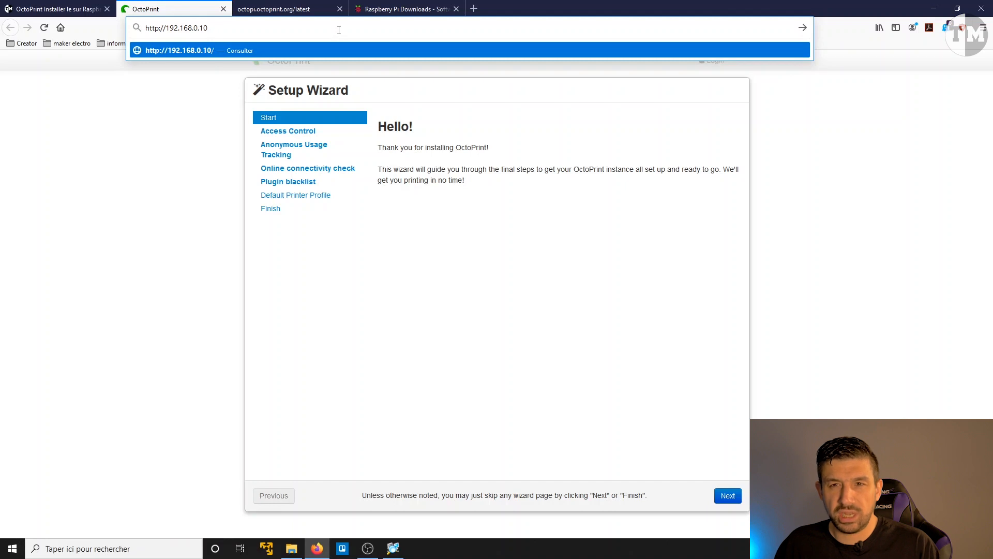
pyautogui.press('Return')
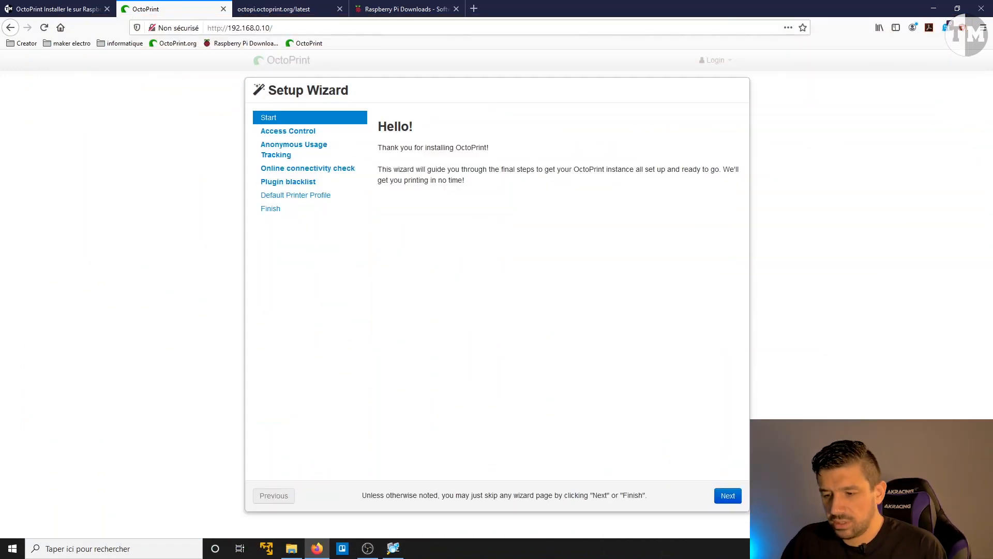
# Step: Go to the wizard's Access Control page and fill in the saved username and password, including the password confirmation
pyautogui.click(729, 498)
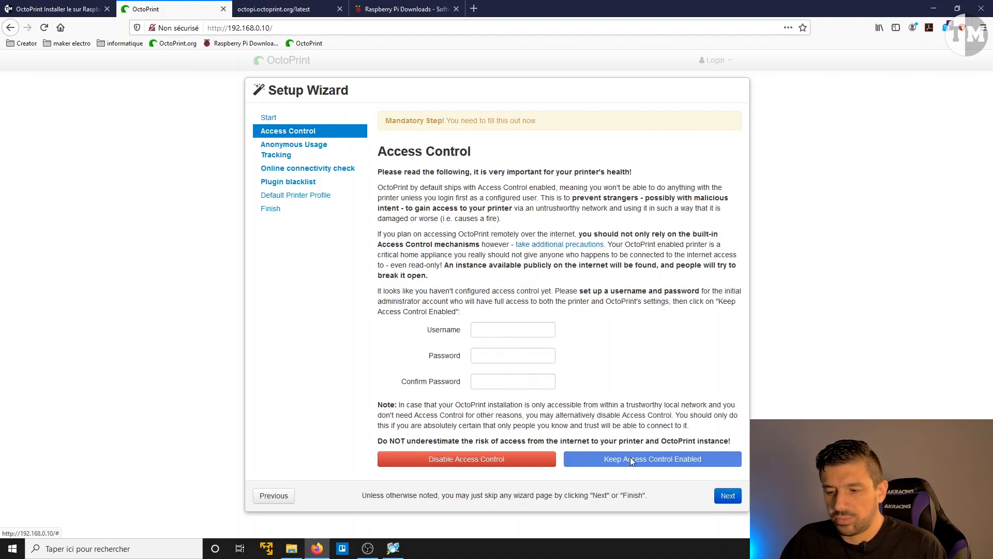
pyautogui.click(510, 327)
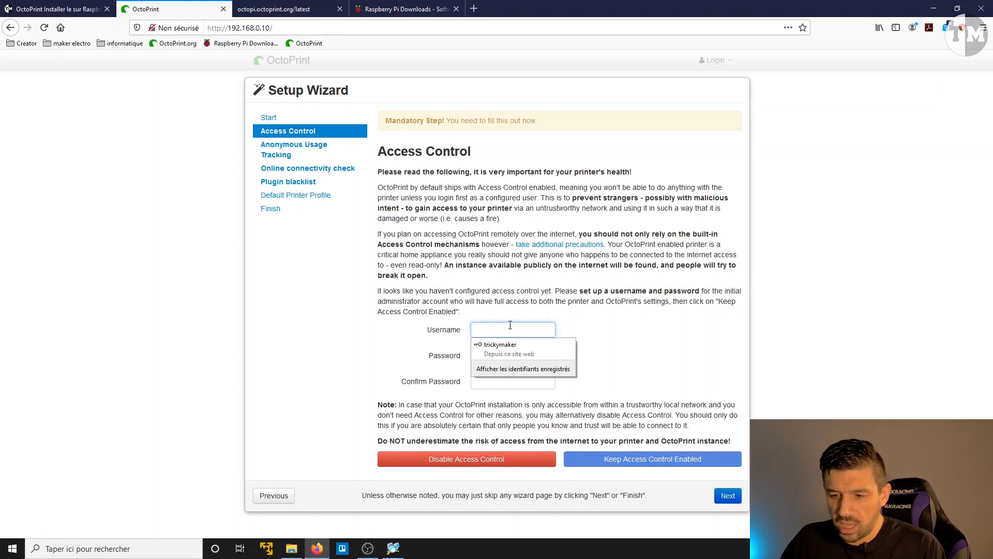
pyautogui.click(508, 352)
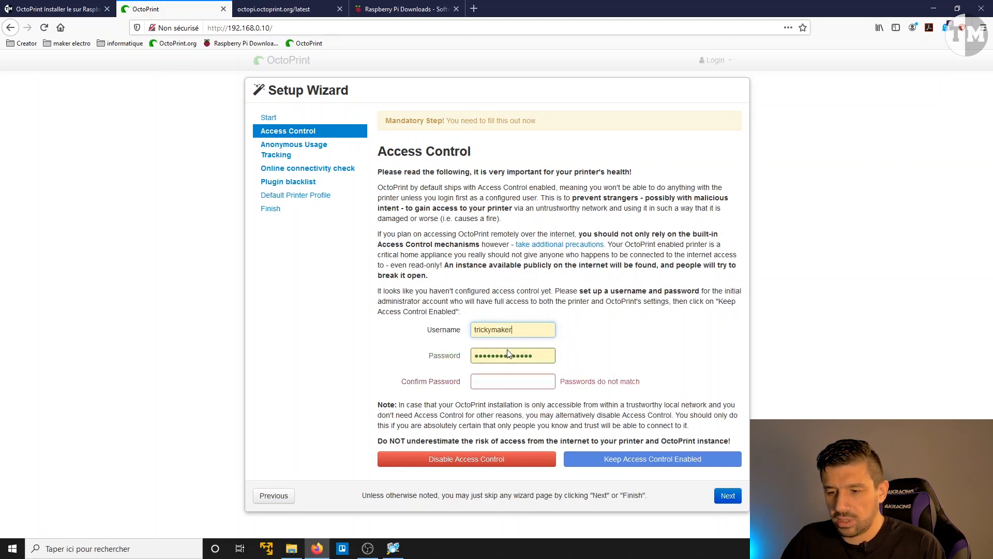
pyautogui.click(503, 378)
pyautogui.write('••')
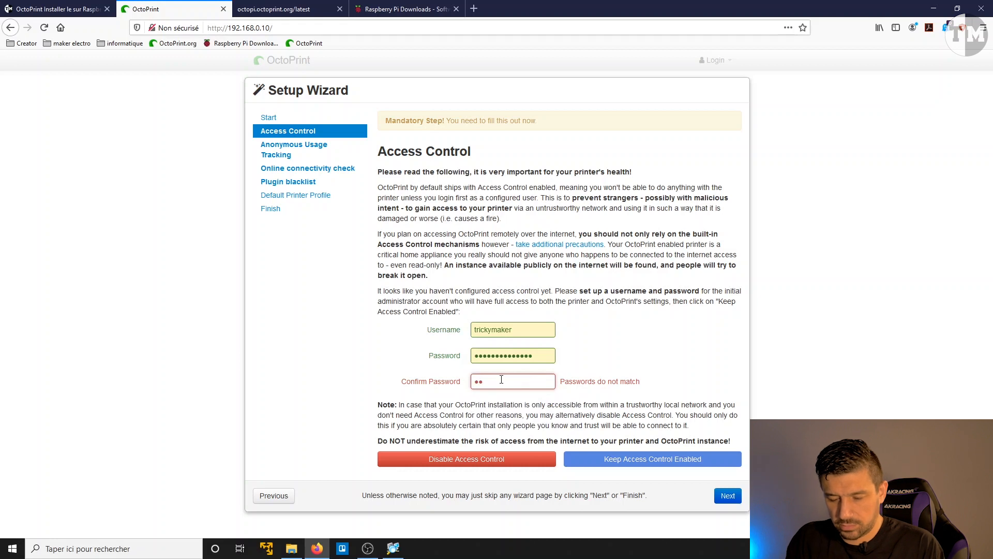
pyautogui.write('••••••••')
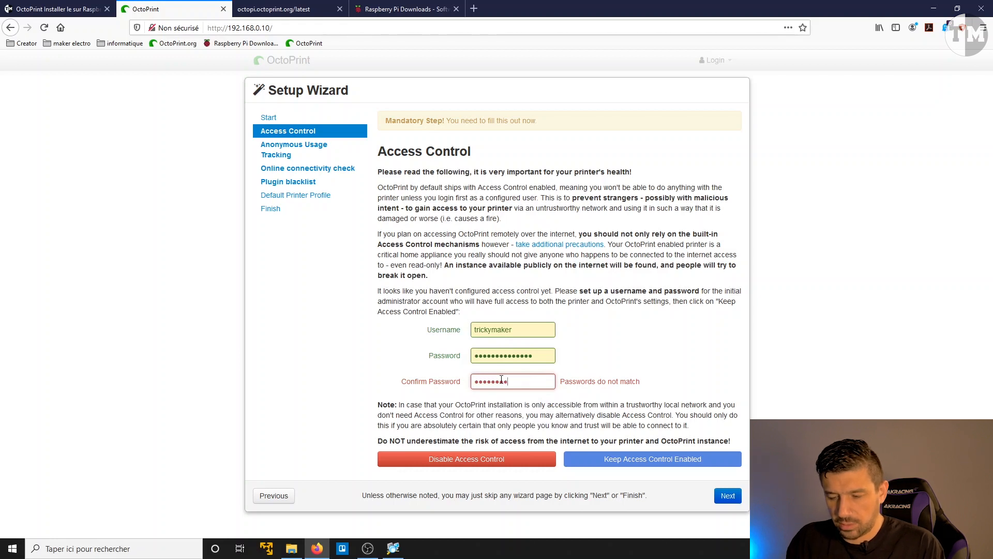
pyautogui.write('•')
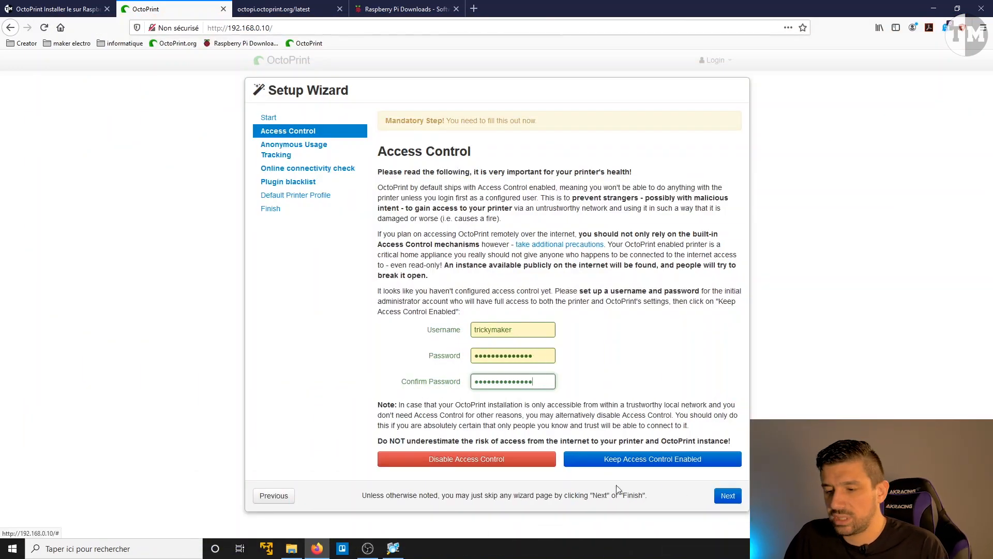
# Step: Keep access control enabled with the entered credentials and advance to the Anonymous Usage Tracking page
pyautogui.click(719, 496)
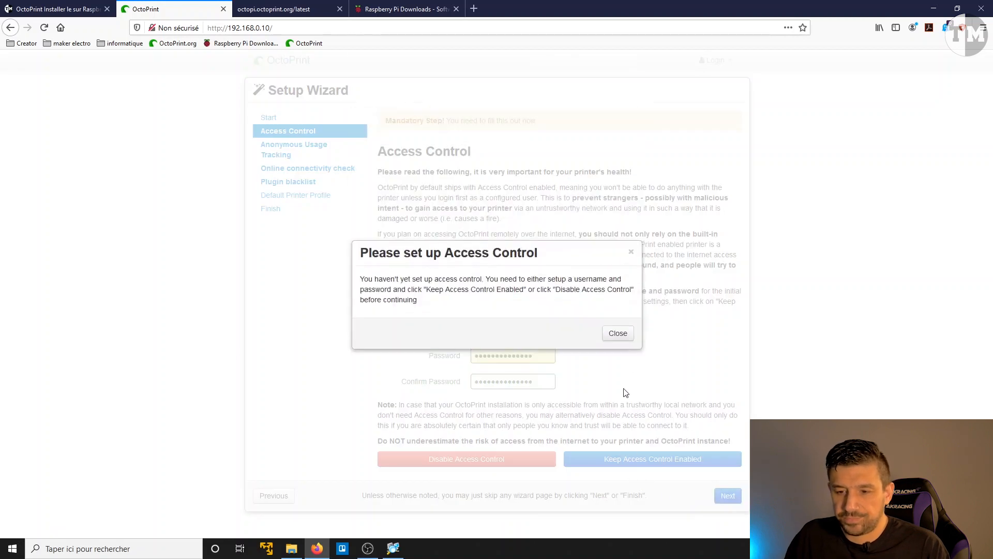
pyautogui.click(620, 333)
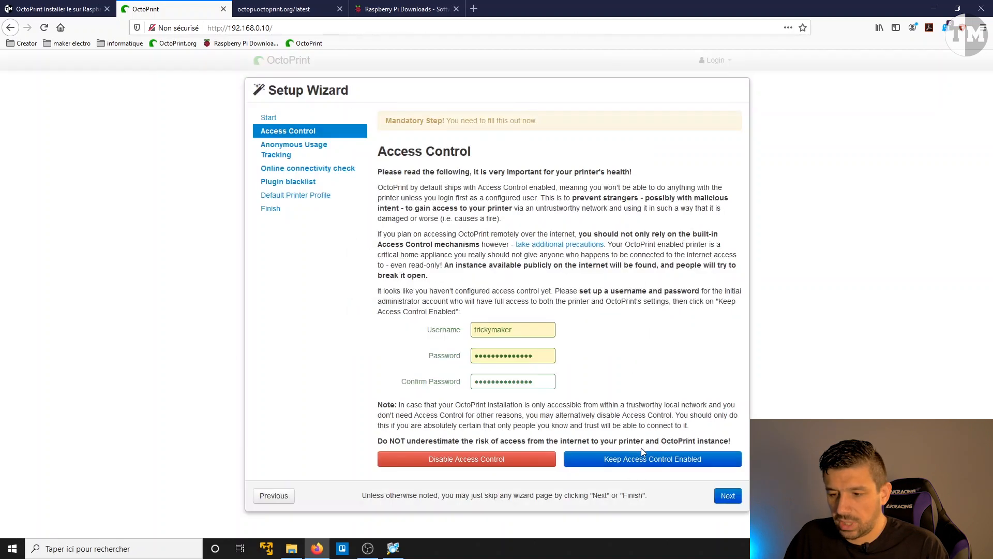
pyautogui.click(637, 461)
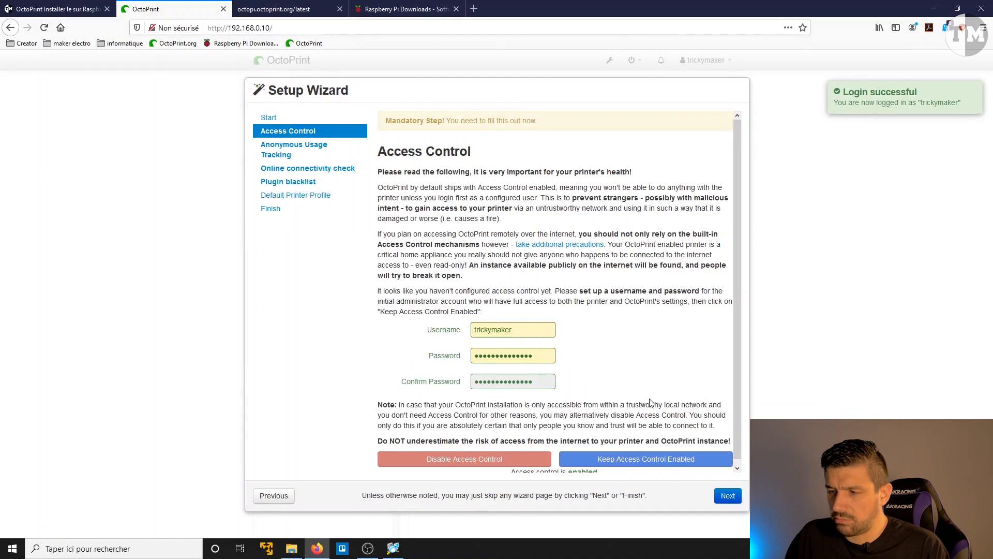
pyautogui.click(730, 496)
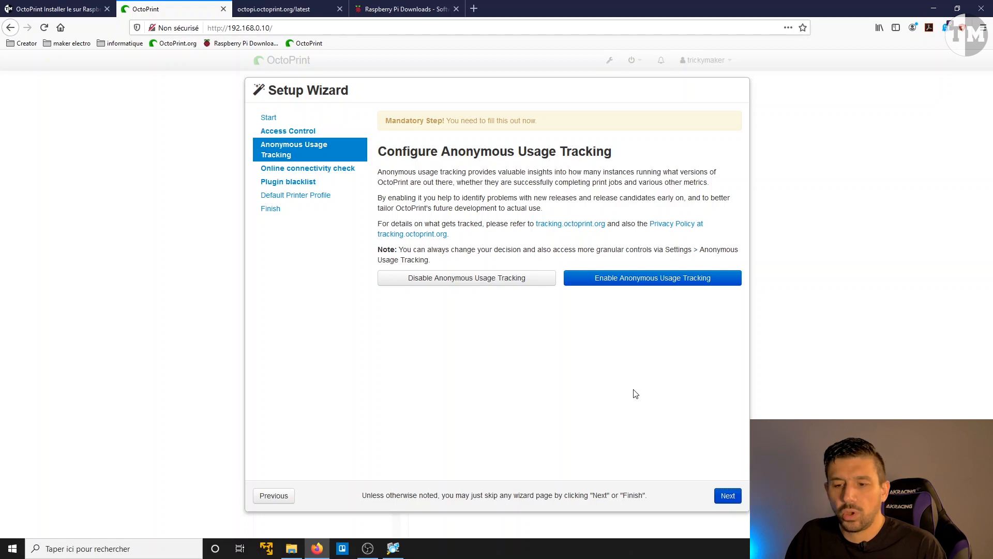
# Step: Disable anonymous usage tracking and enable the online connectivity check with its preconfigured interval, host and port
pyautogui.click(478, 280)
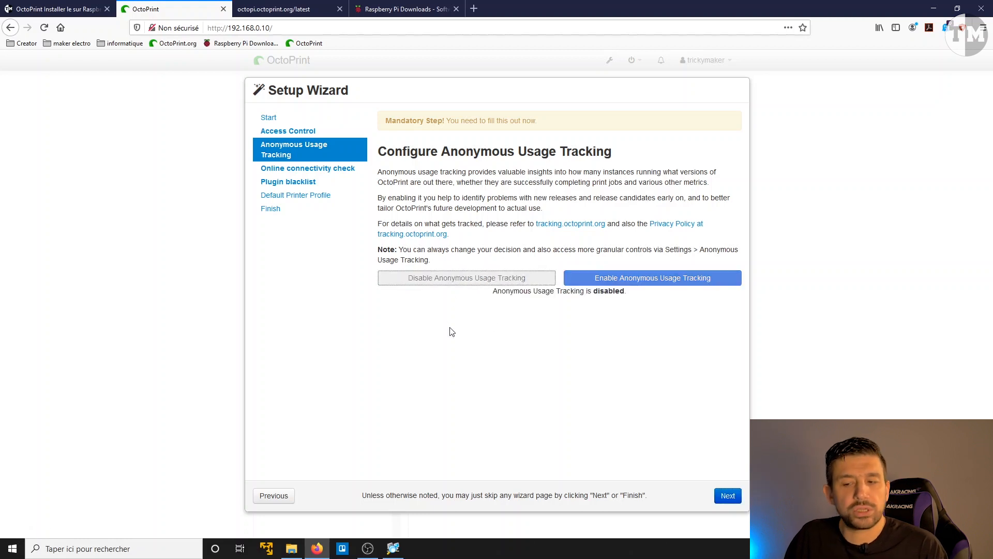
pyautogui.click(726, 501)
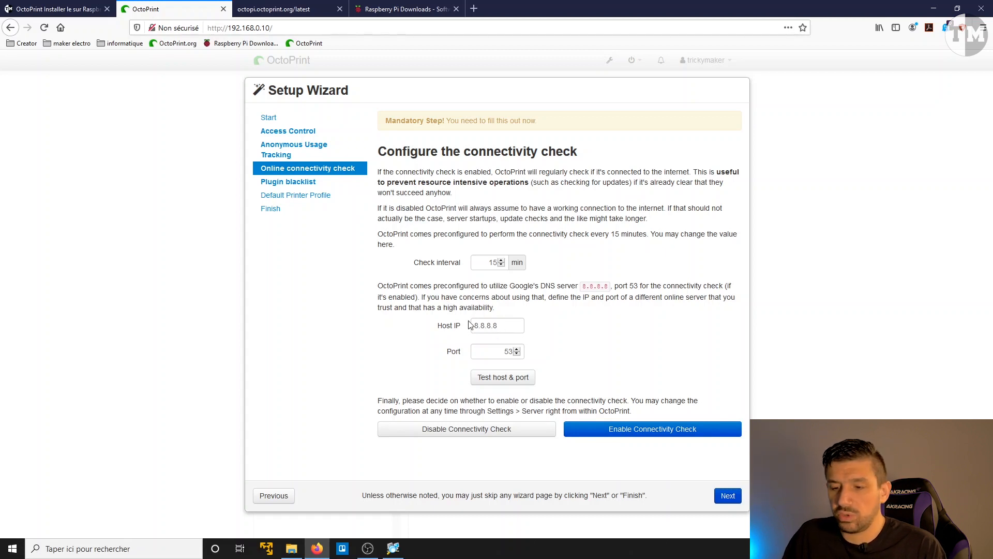
pyautogui.click(628, 433)
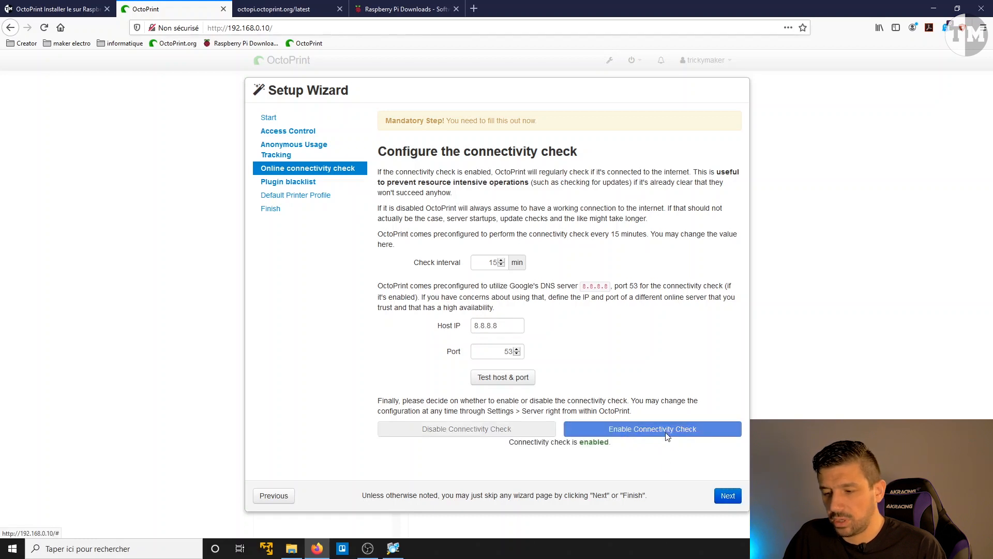
pyautogui.click(728, 495)
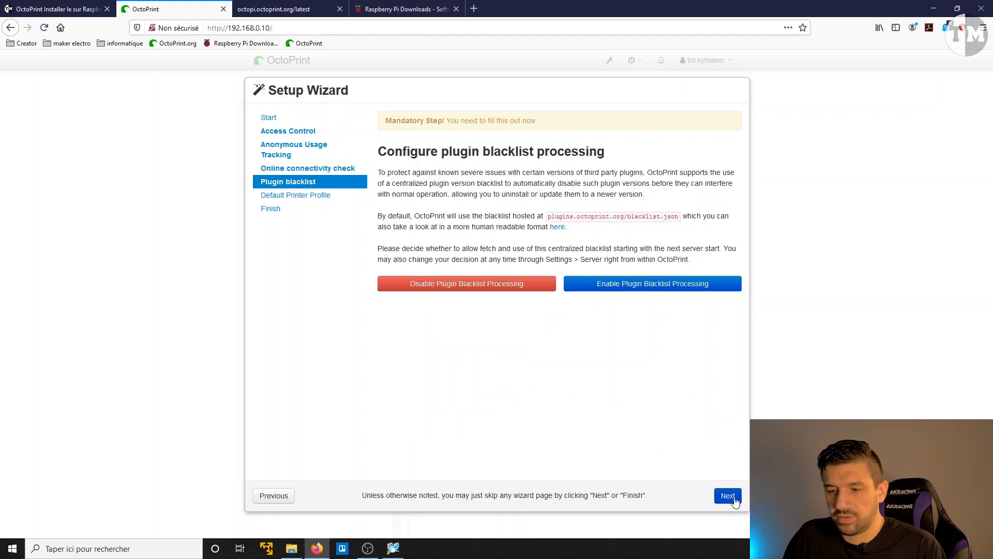
# Step: Enable plugin blacklist processing and advance to the Default Printer Profile page
pyautogui.click(630, 289)
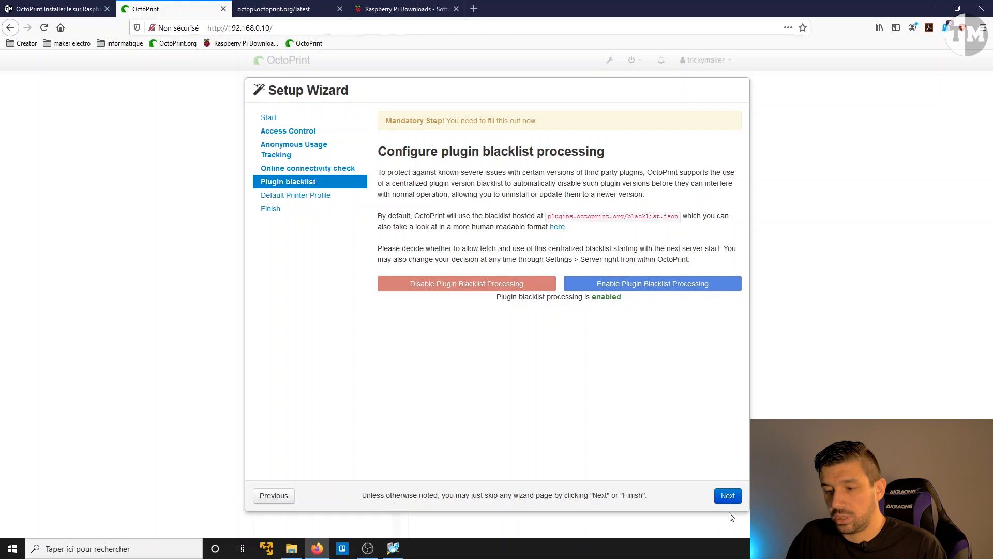
pyautogui.click(731, 495)
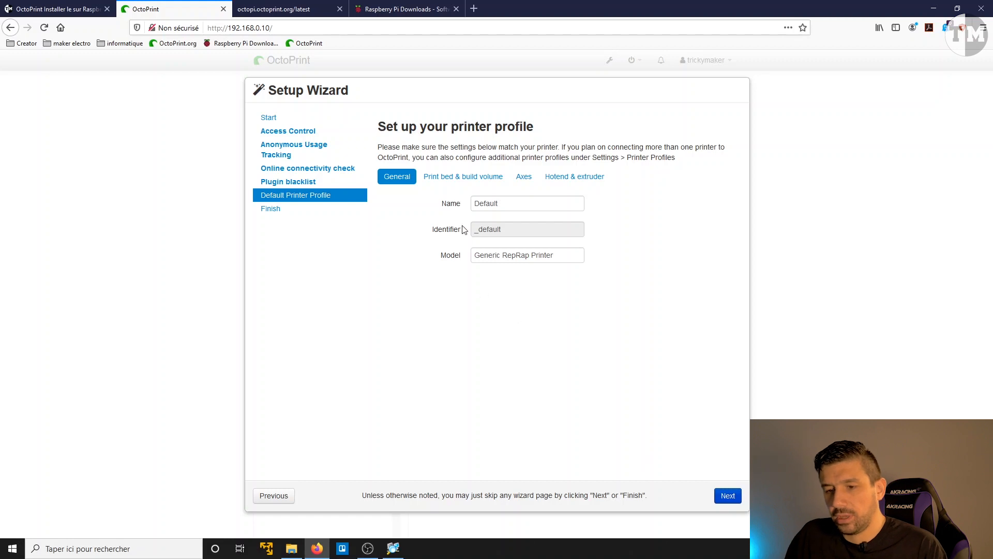
pyautogui.moveTo(532, 203); pyautogui.dragTo(430, 203)
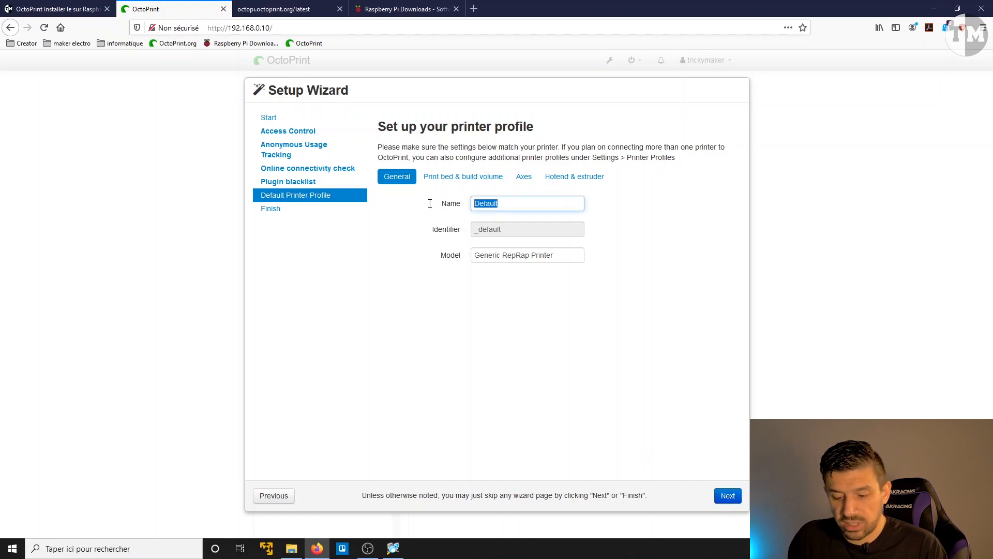
pyautogui.write('10')
pyautogui.press('BackSpace')
pyautogui.press('BackSpace')
pyautogui.write('C')
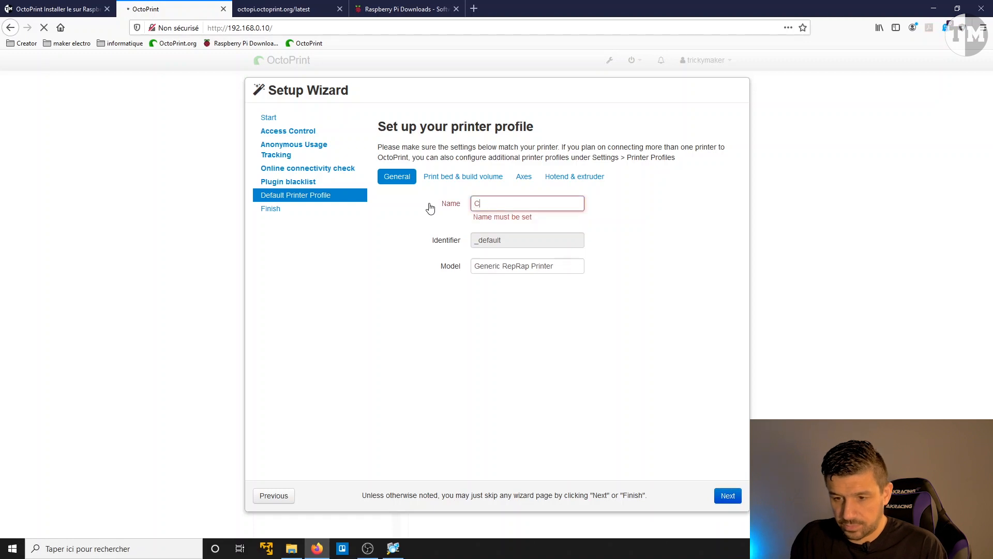
pyautogui.write('R10')
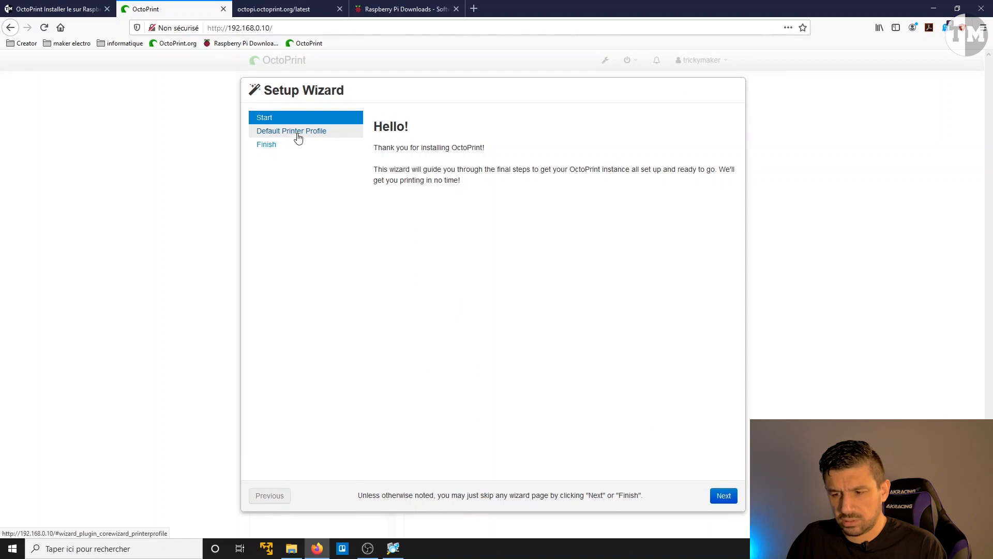
# Step: Go to the wizard's Default Printer Profile page and name the profile CR10V2
pyautogui.click(723, 496)
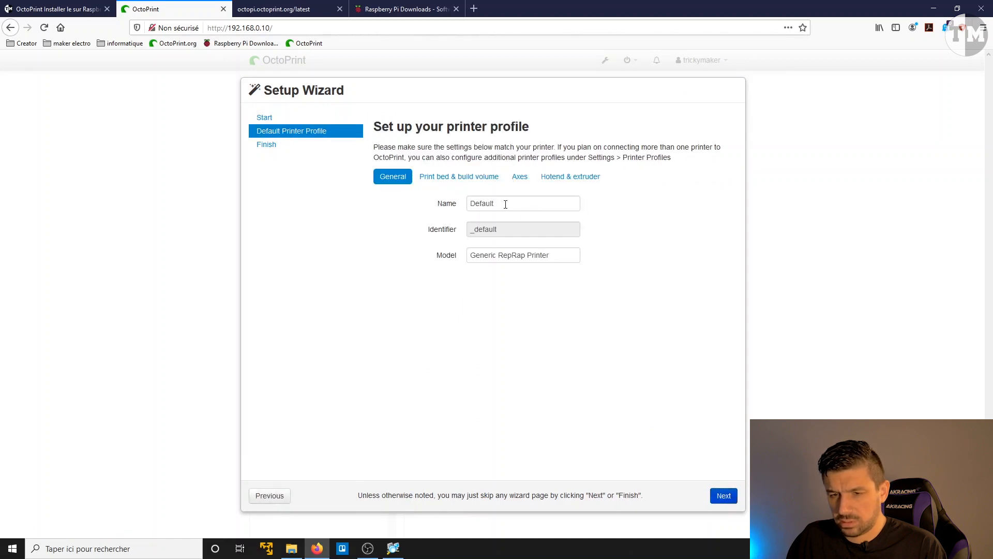
pyautogui.moveTo(503, 202); pyautogui.dragTo(444, 198)
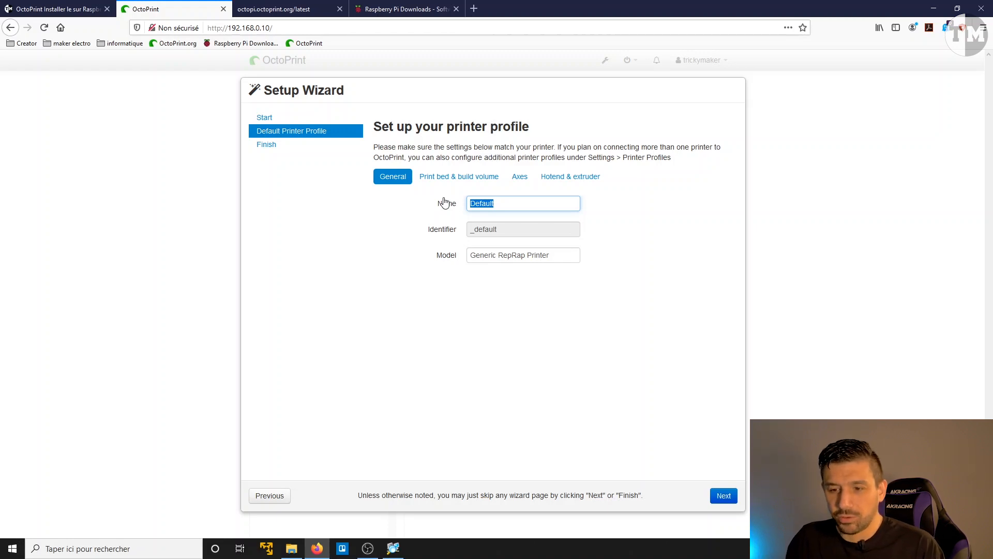
pyautogui.write('CR')
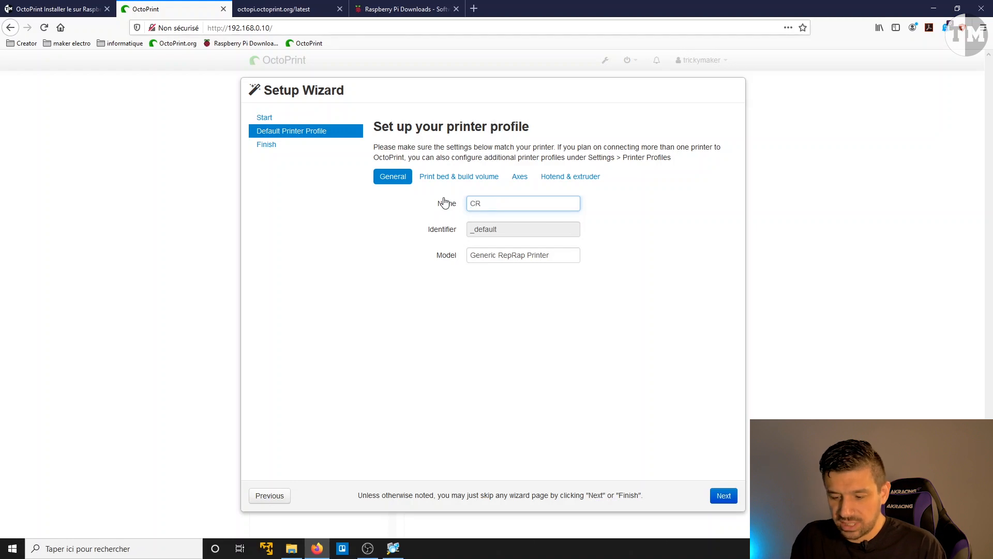
pyautogui.write('10V2')
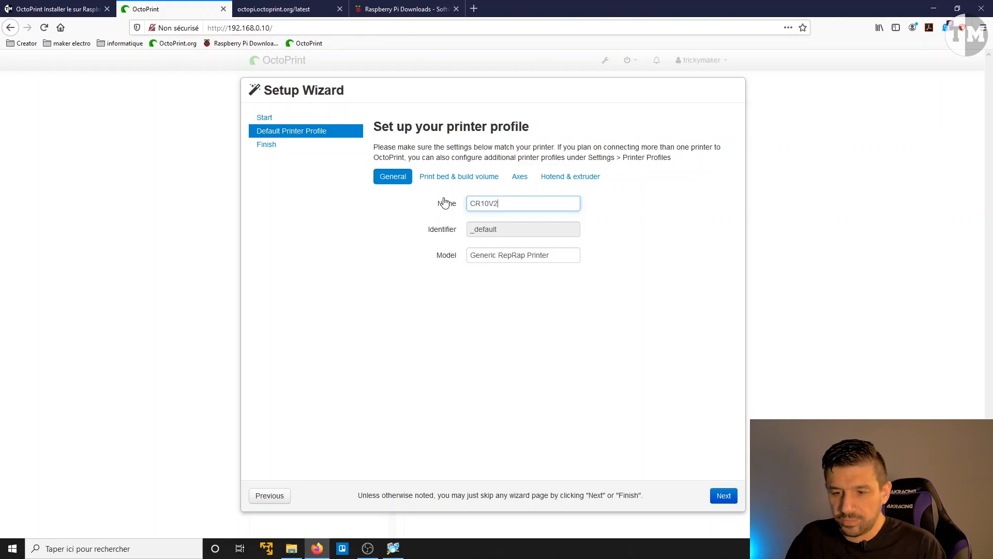
# Step: Set the printer profile's print volume to 300 mm width, 300 mm depth and 400 mm height
pyautogui.click(476, 254)
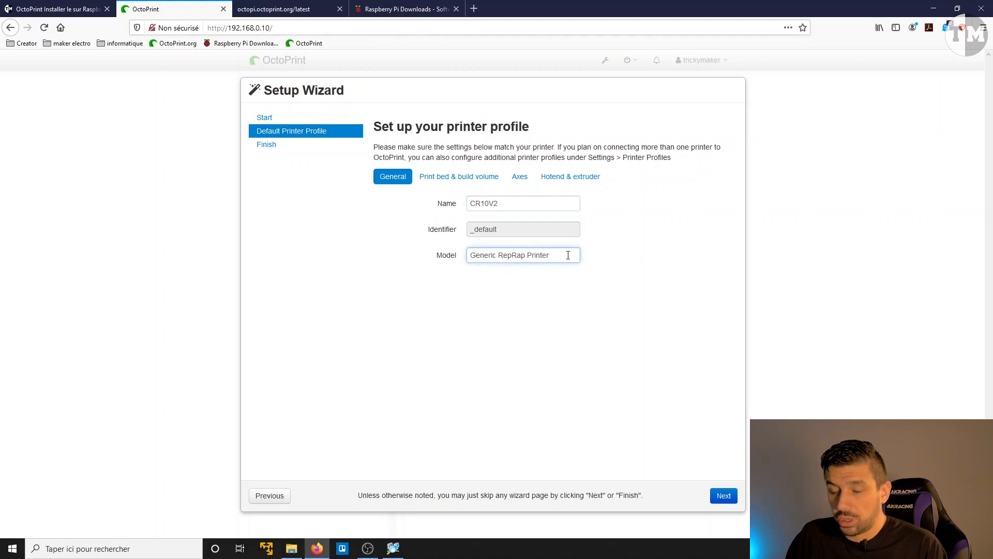
pyautogui.click(438, 184)
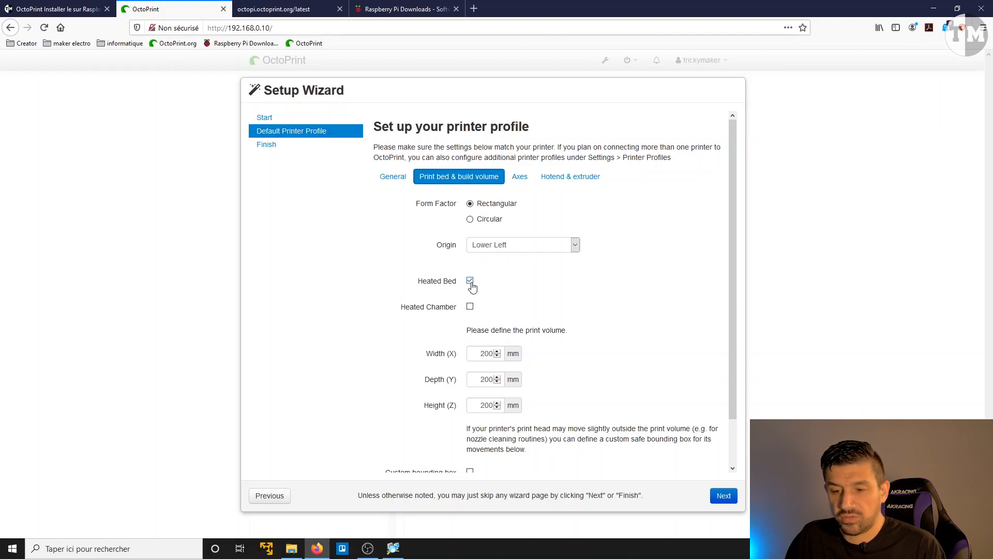
pyautogui.scroll(-2, 473, 290)
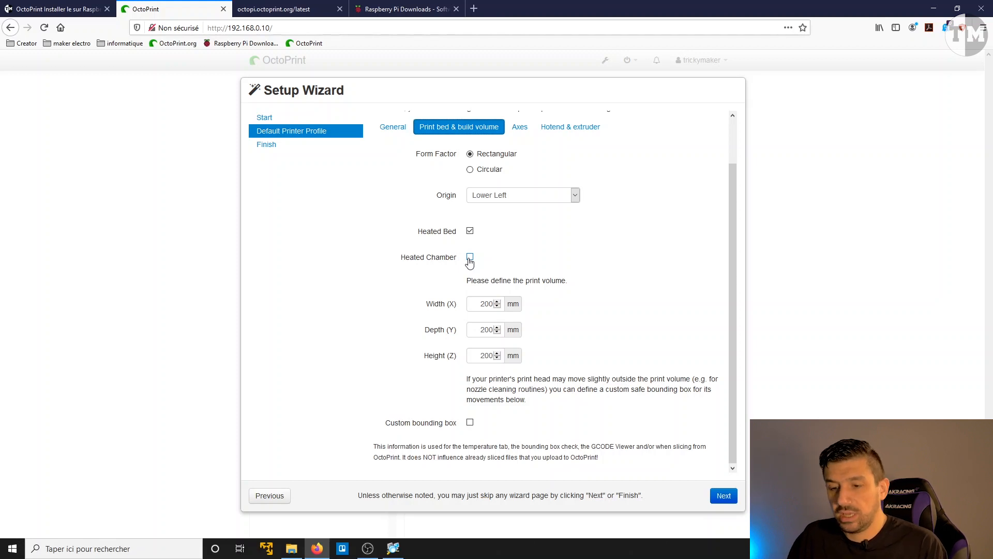
pyautogui.doubleClick(483, 305)
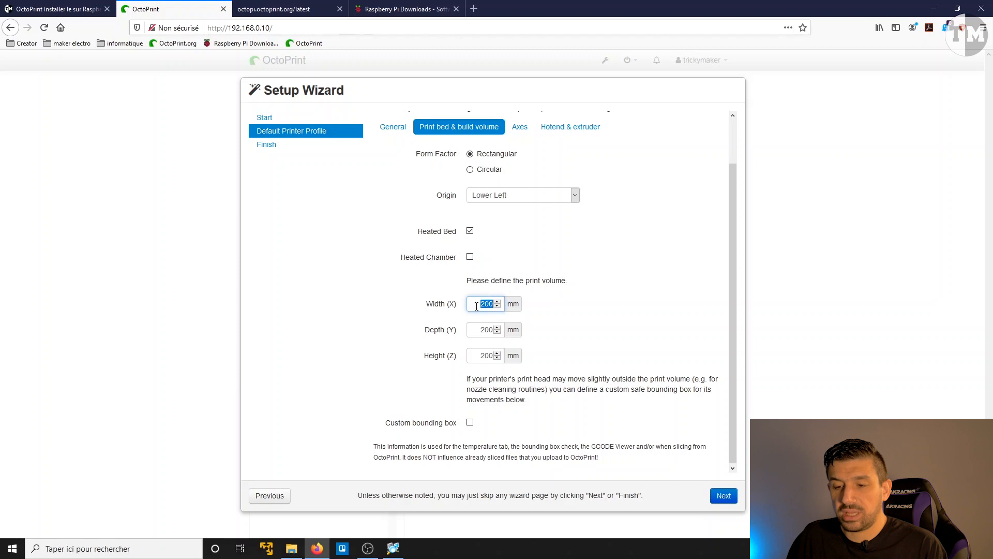
pyautogui.write('300')
pyautogui.doubleClick(477, 333)
pyautogui.write('300')
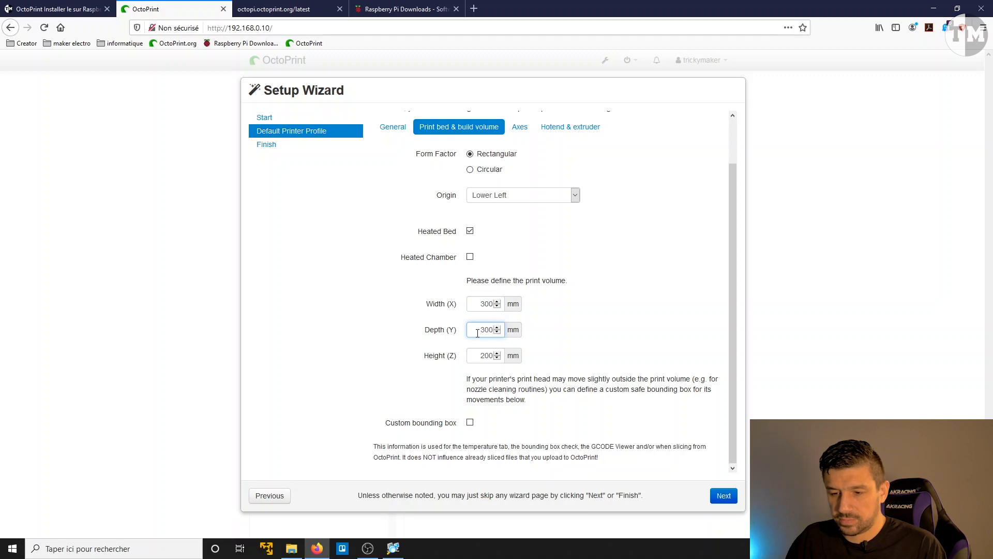
pyautogui.doubleClick(484, 357)
pyautogui.write('400')
pyautogui.click(615, 312)
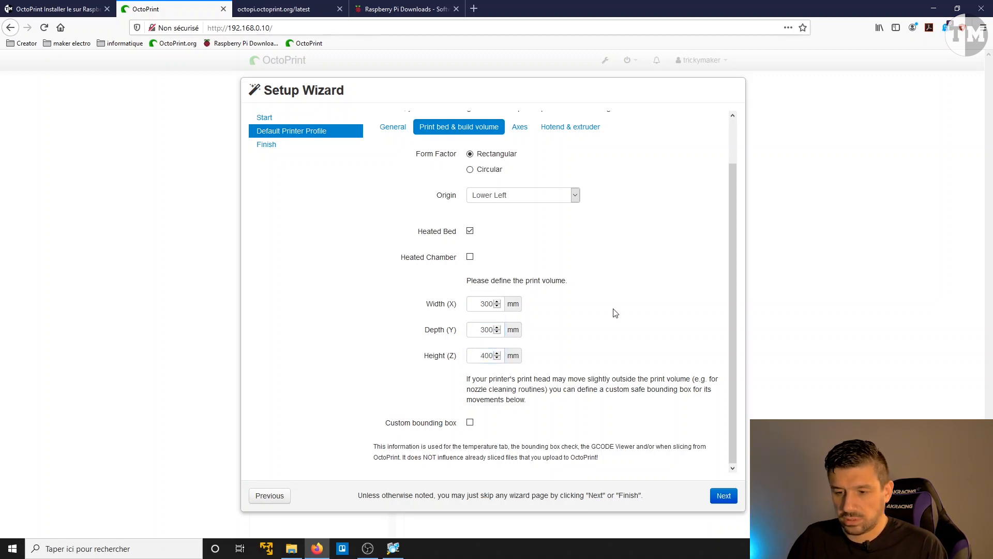
# Step: Review the profile's axes and hotend settings, keep them as they are, and finish the setup wizard
pyautogui.click(520, 127)
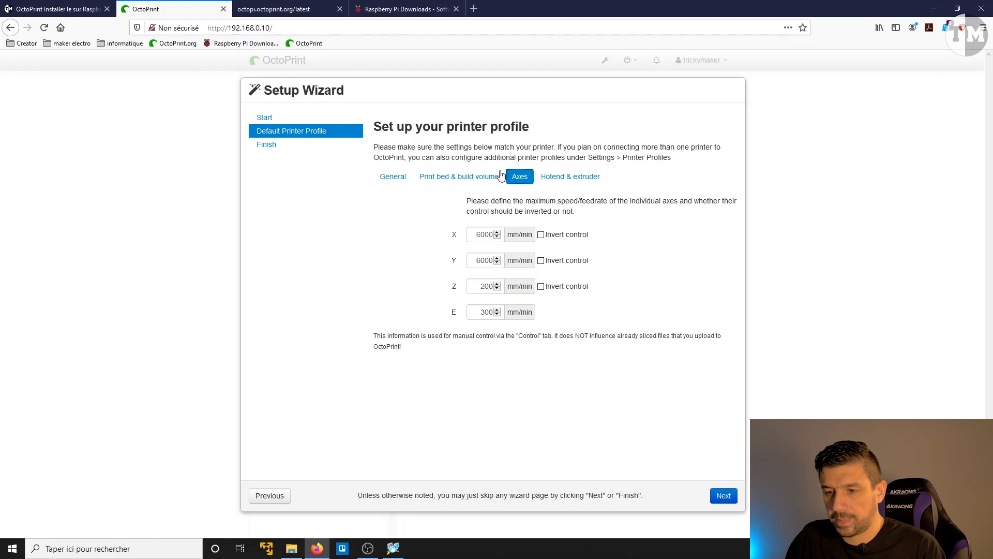
pyautogui.click(564, 180)
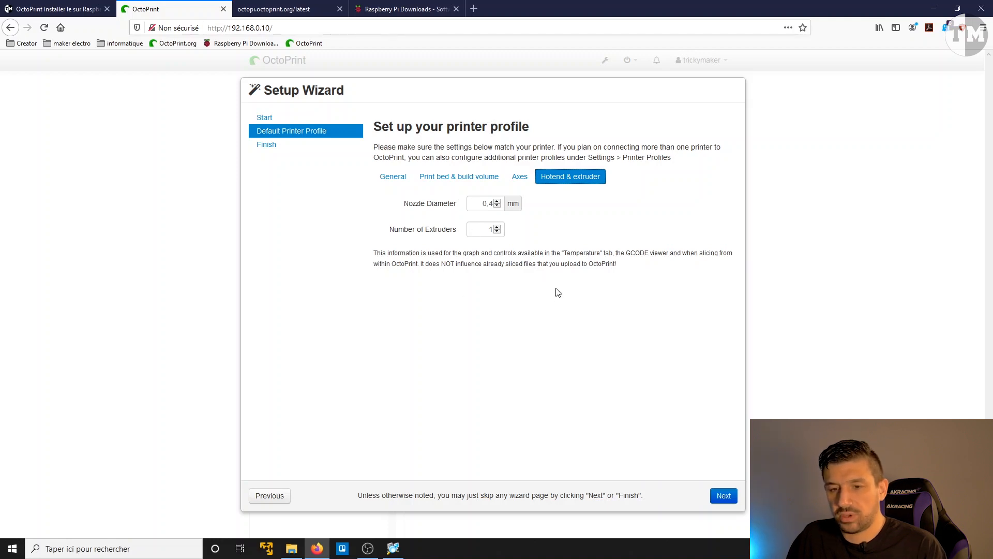
pyautogui.click(724, 495)
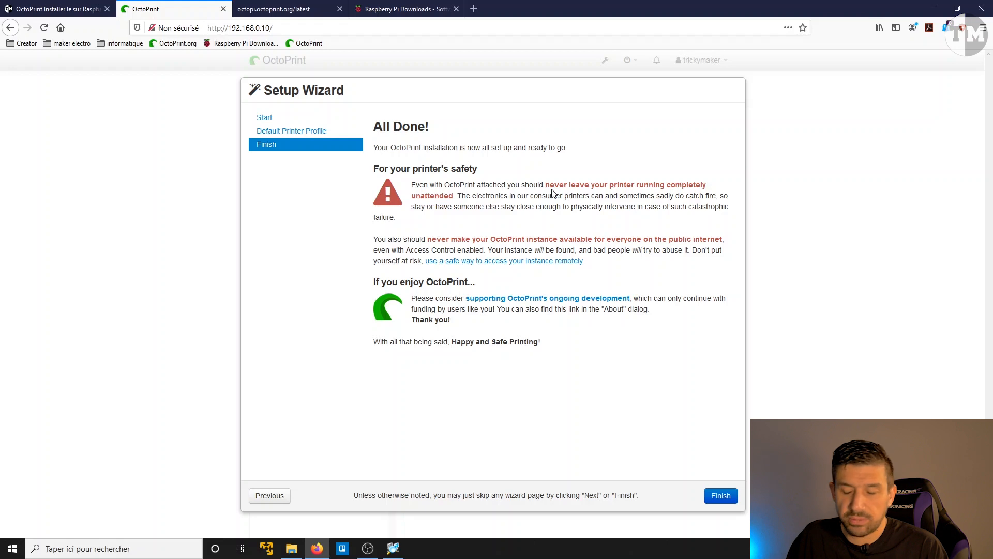
pyautogui.click(718, 496)
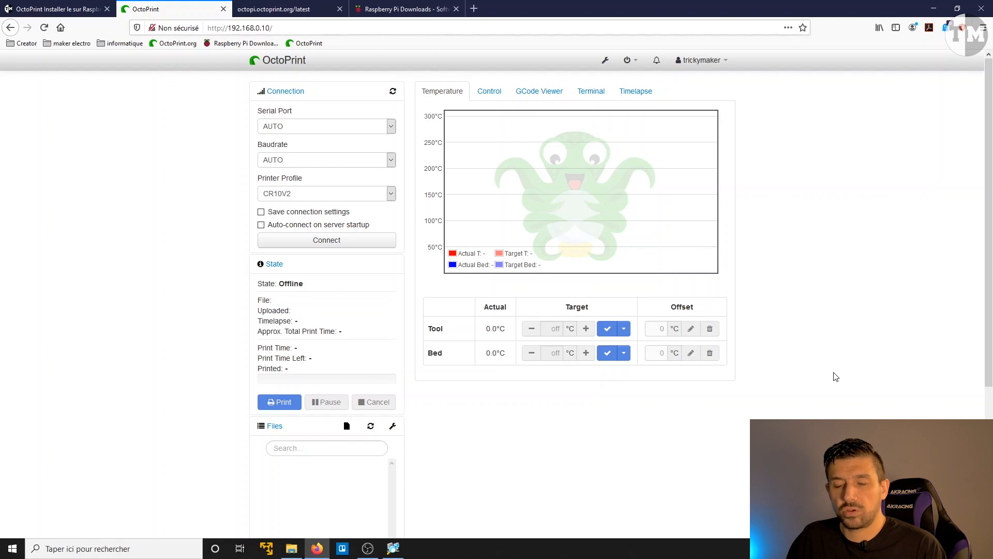
# Step: Connect to the printer using the CR10V2 profile and check its state and temperature readings
pyautogui.click(326, 241)
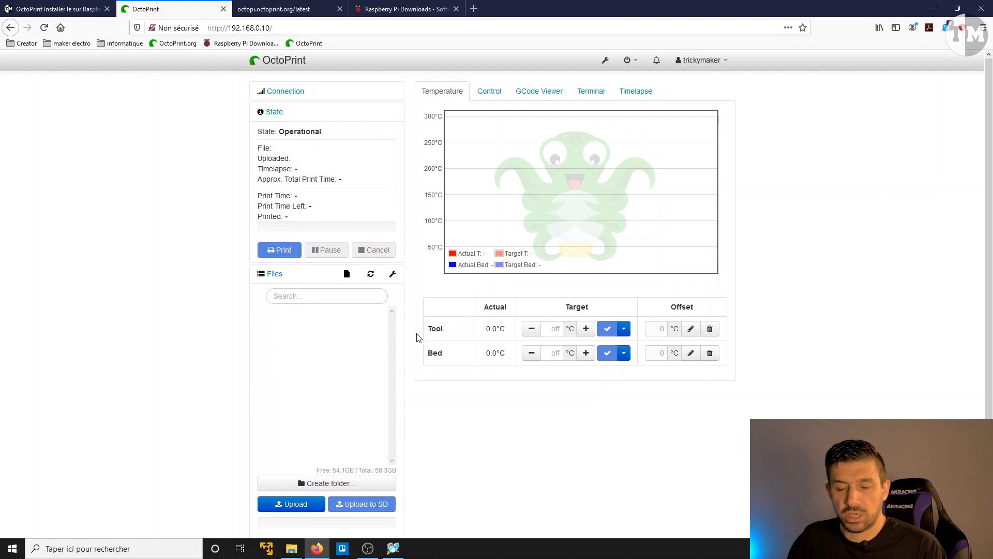
pyautogui.moveTo(335, 134); pyautogui.dragTo(253, 134)
pyautogui.click(207, 162)
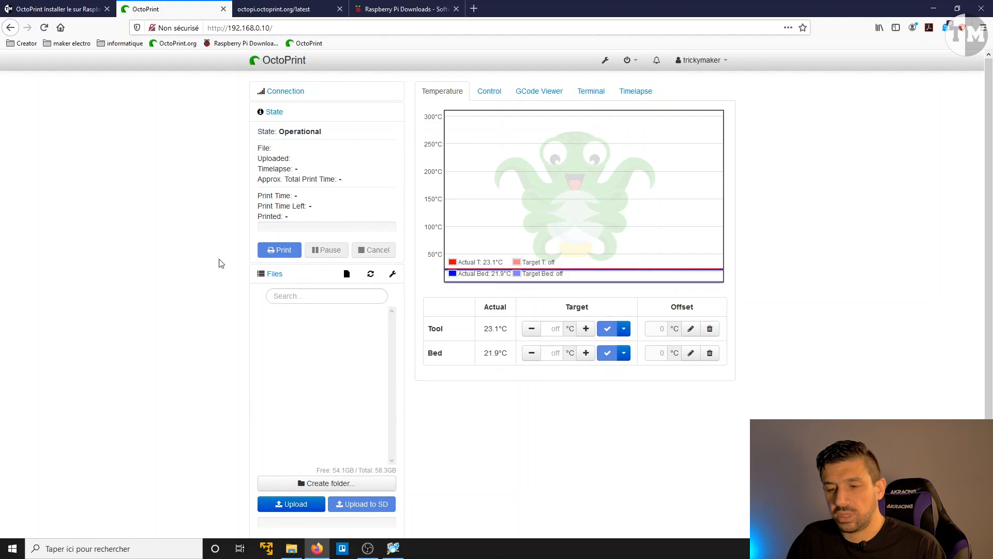
pyautogui.moveTo(484, 262); pyautogui.dragTo(501, 261)
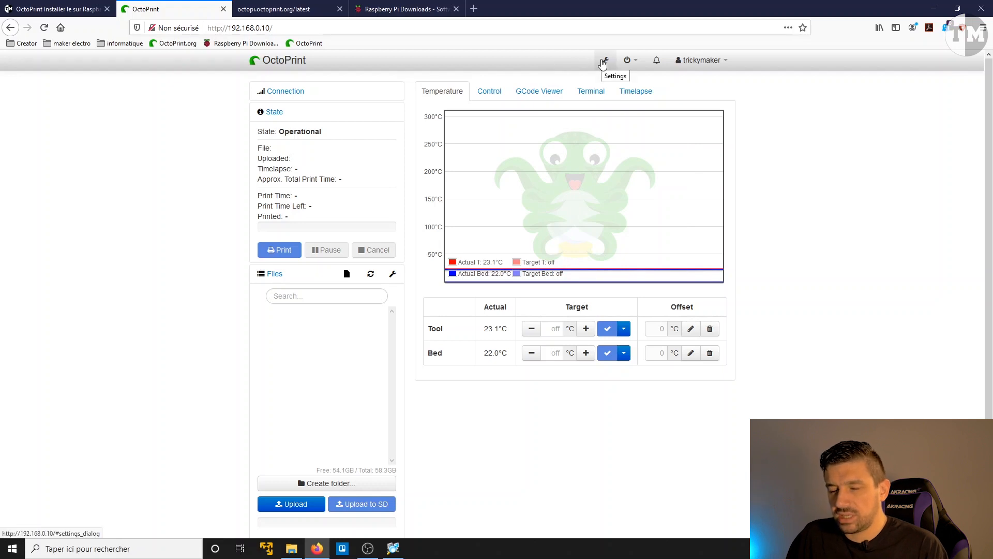
# Step: Update OctoPrint to version 1.4.0 through its software update settings, then reconnect to the server and reload the interface
pyautogui.click(603, 62)
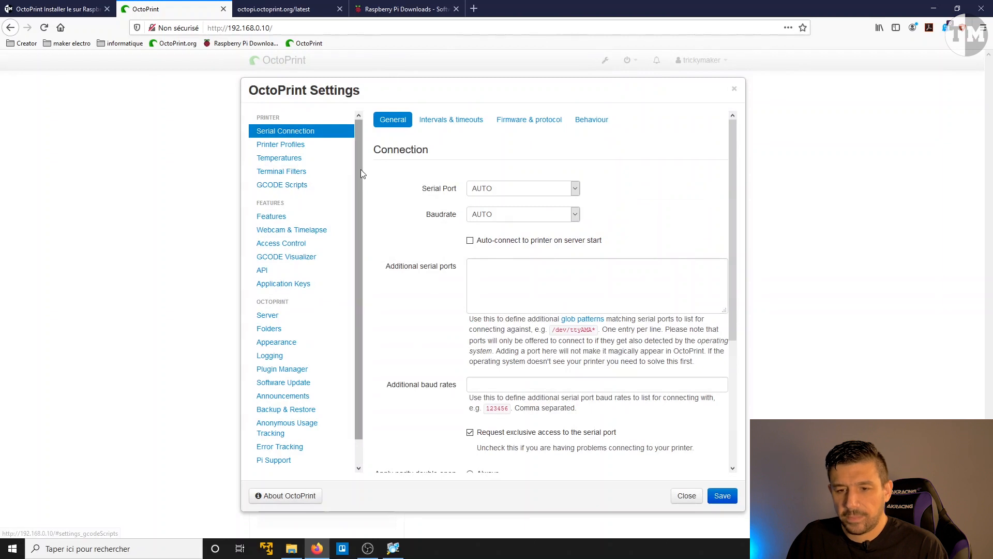
pyautogui.scroll(-1, 362, 192)
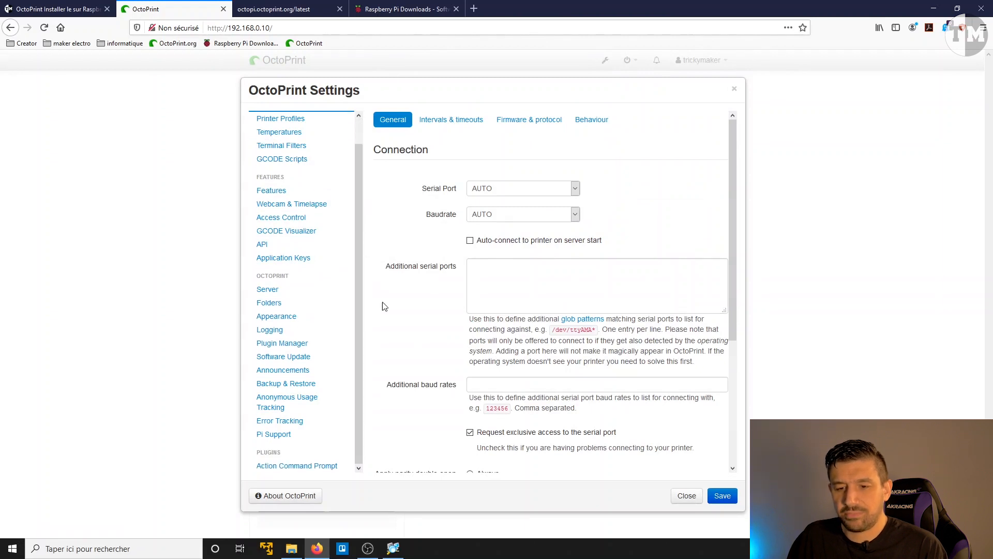
pyautogui.click(288, 358)
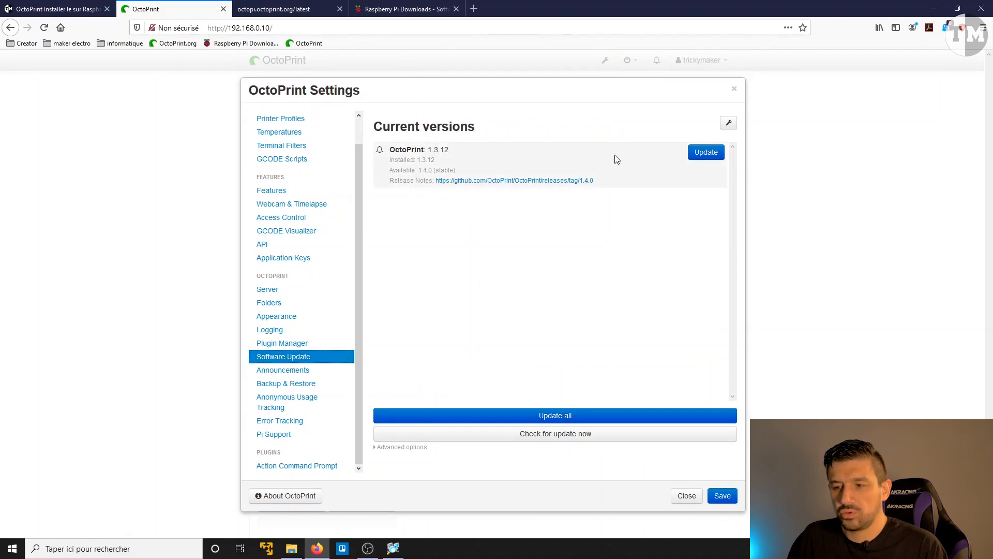
pyautogui.click(554, 416)
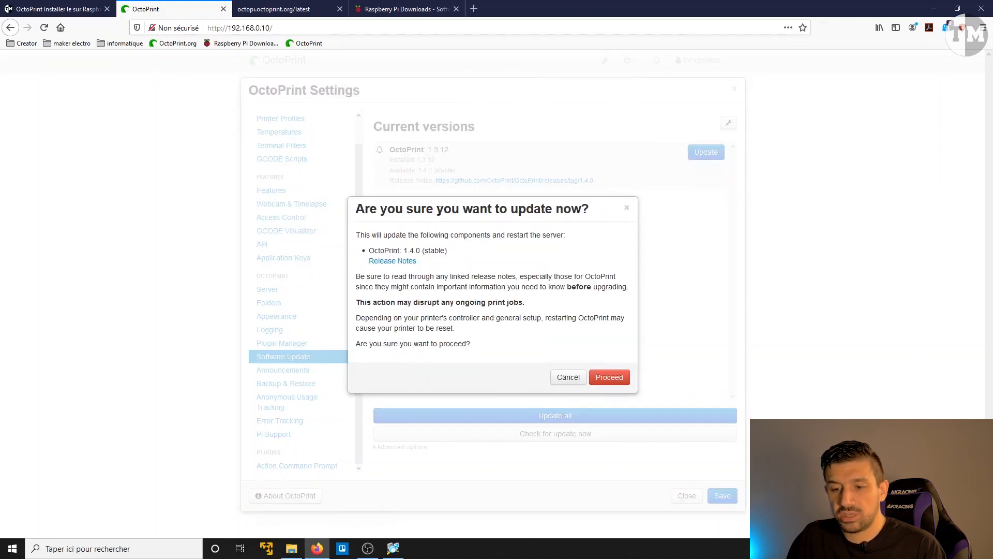
pyautogui.click(605, 377)
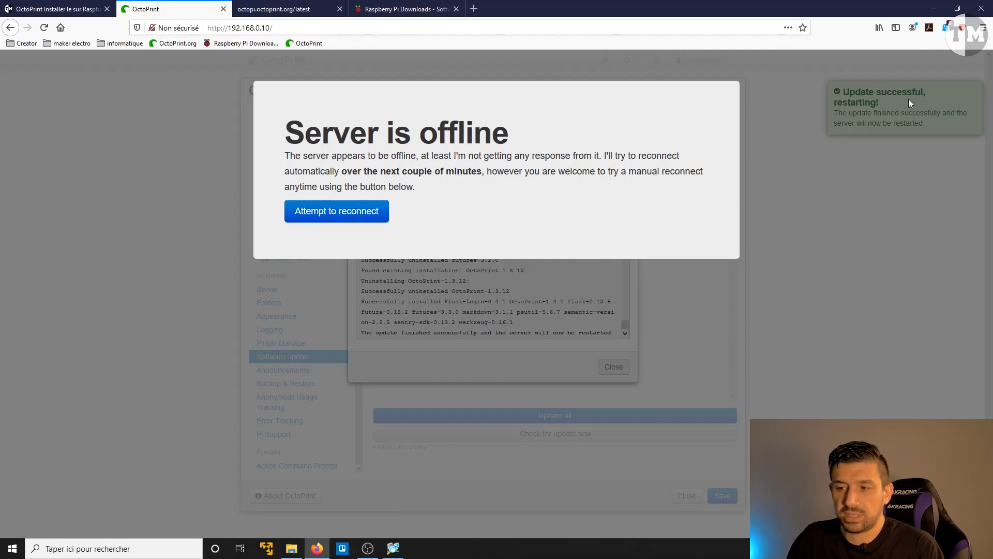
pyautogui.click(353, 220)
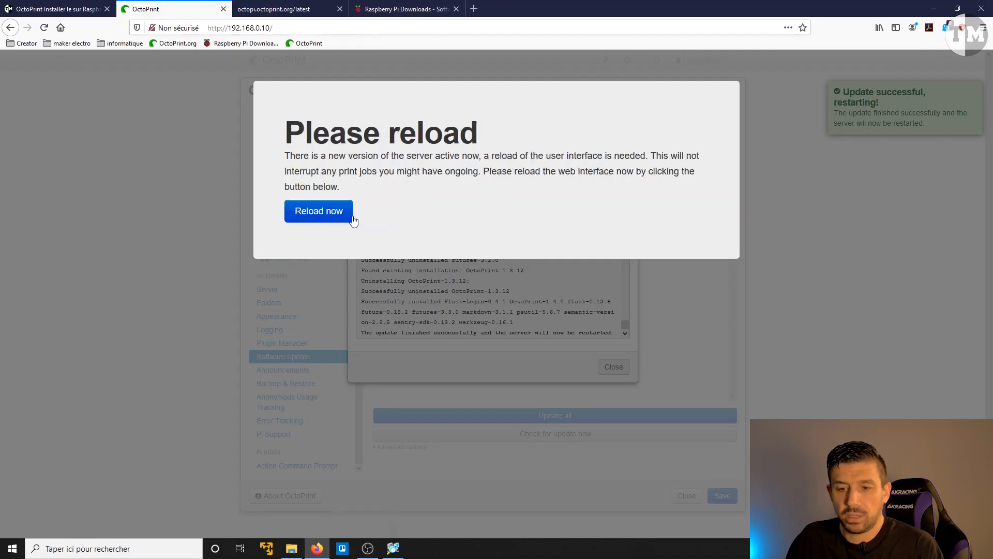
pyautogui.click(323, 213)
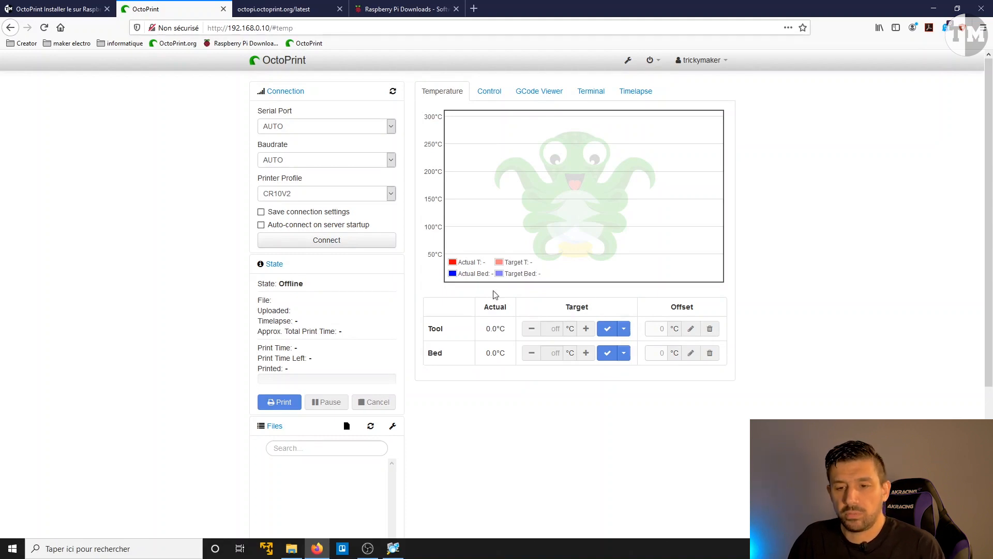
# Step: Enable auto-connect on server startup and connect to the printer
pyautogui.click(262, 226)
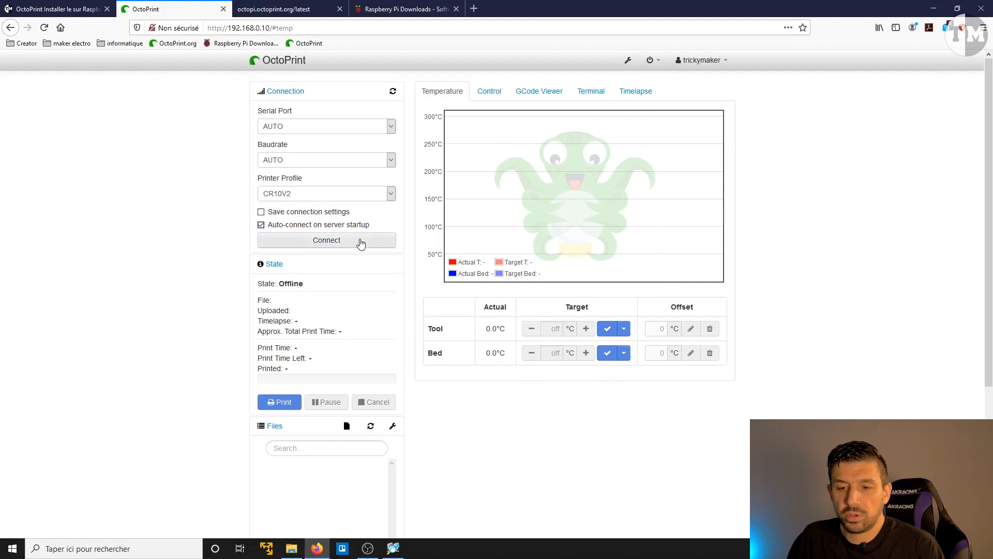
pyautogui.click(361, 241)
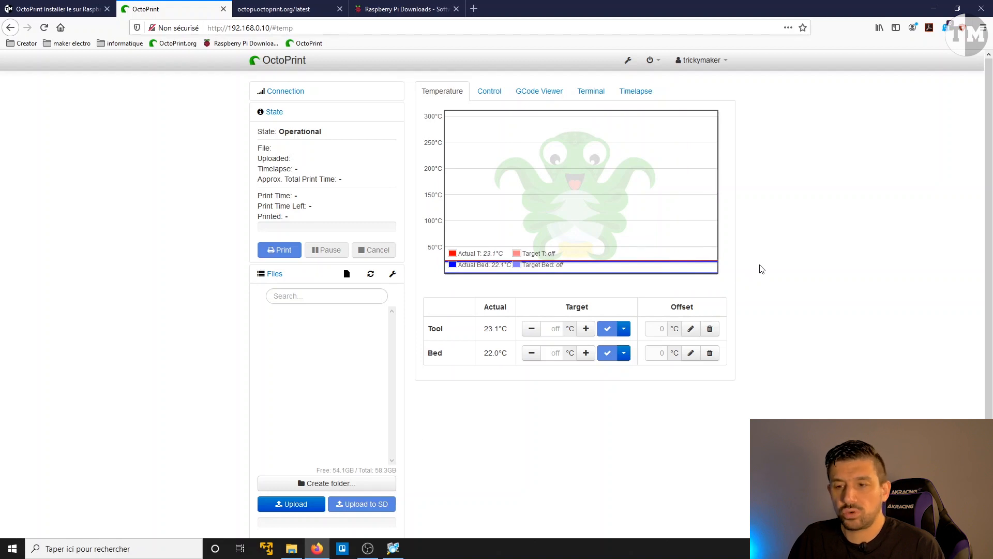
# Step: Test the webcam stream URL in the Webcam & Timelapse settings and close the stream test
pyautogui.click(630, 66)
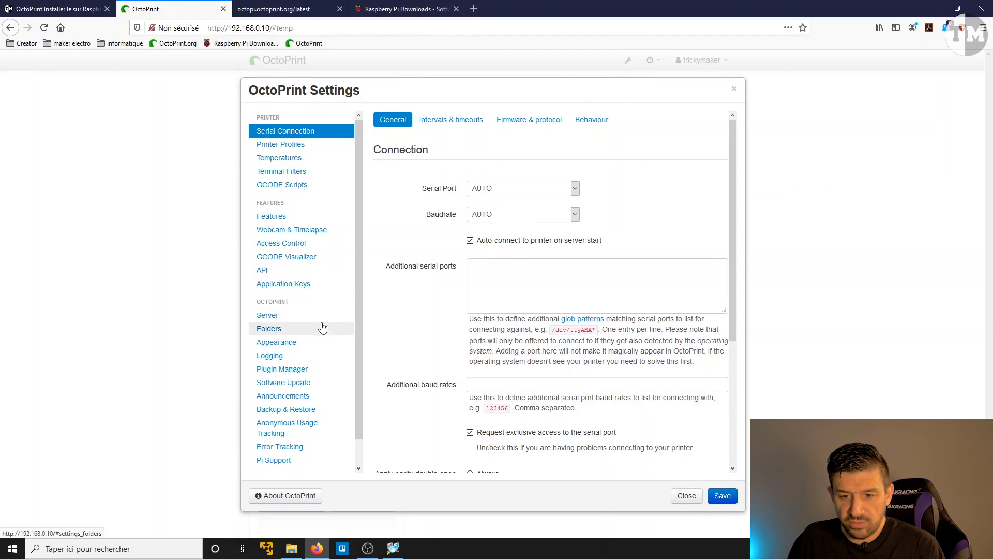
pyautogui.click(305, 231)
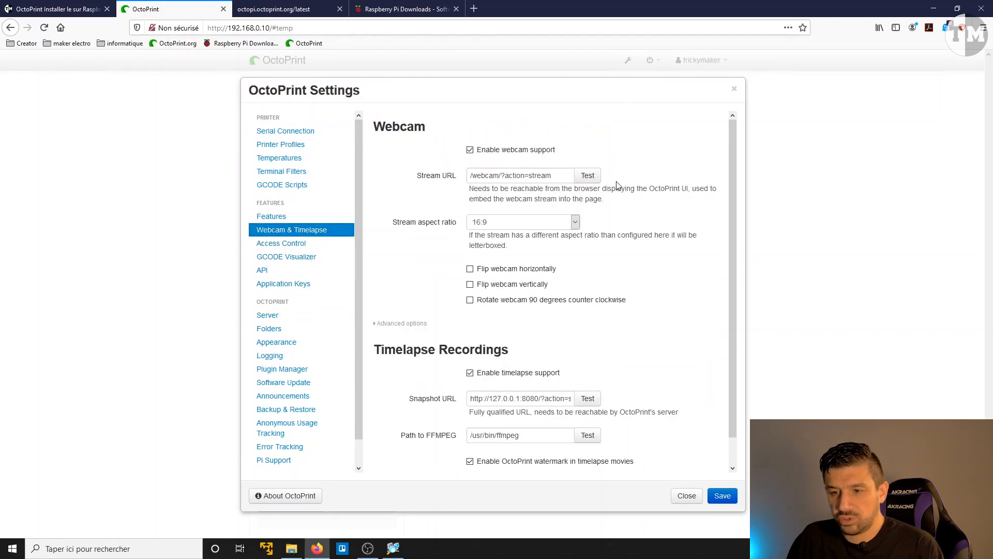
pyautogui.click(588, 176)
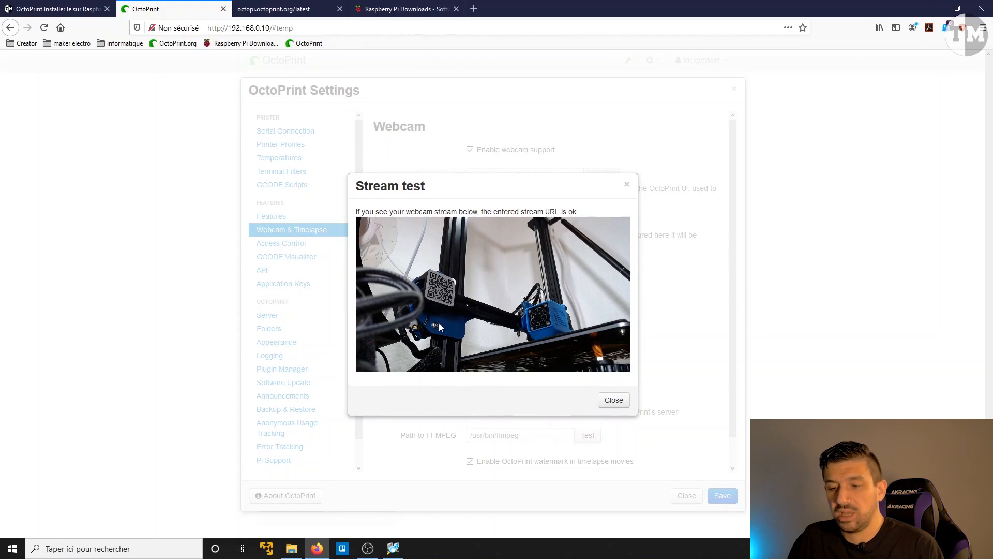
pyautogui.click(614, 399)
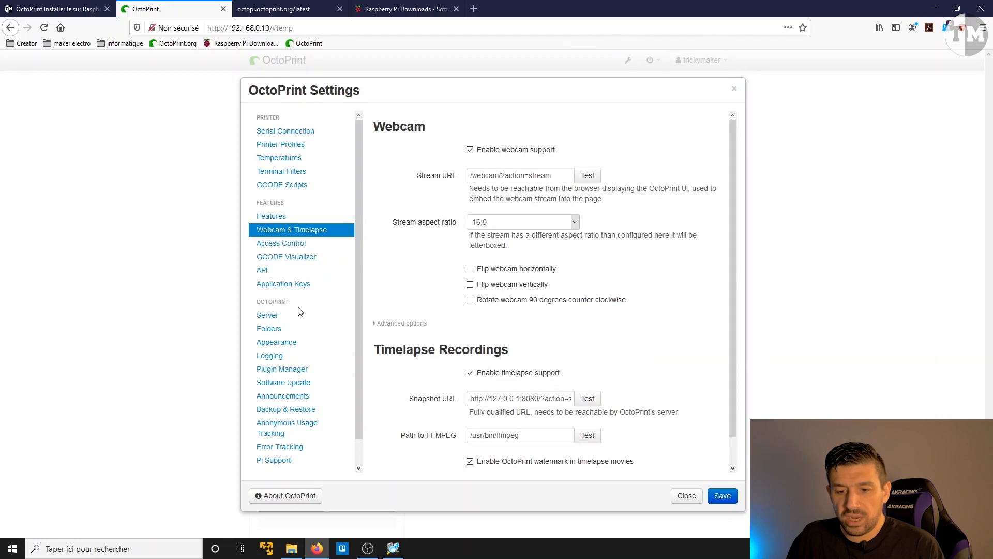
# Step: Search the plugin repository for "tpl" and install the OctoPrint-TPLinkSmartplug plugin
pyautogui.click(277, 371)
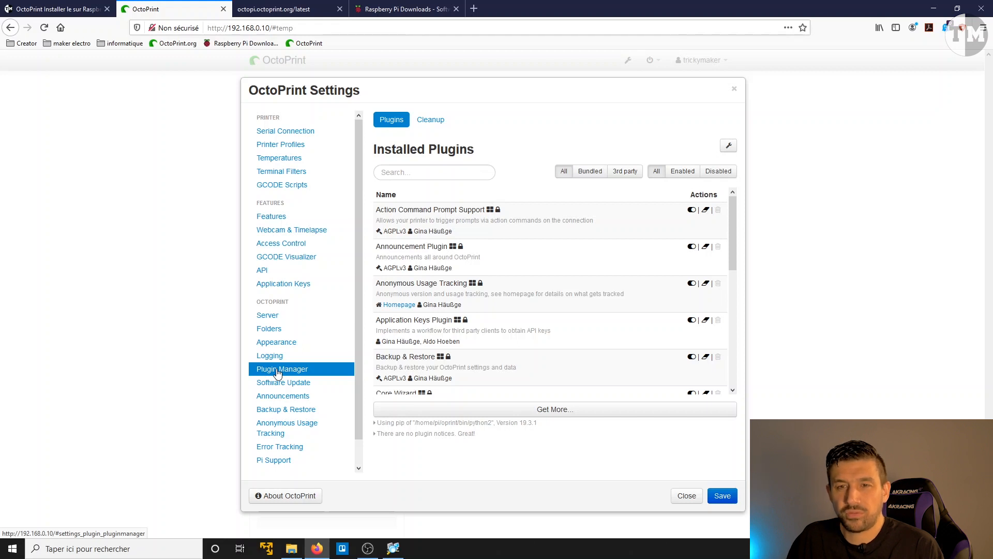
pyautogui.click(544, 409)
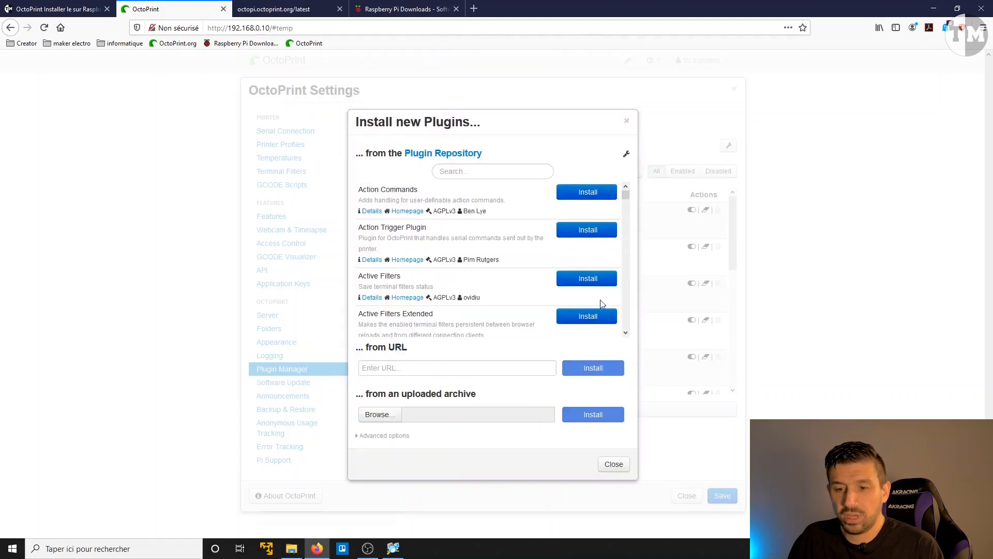
pyautogui.click(508, 174)
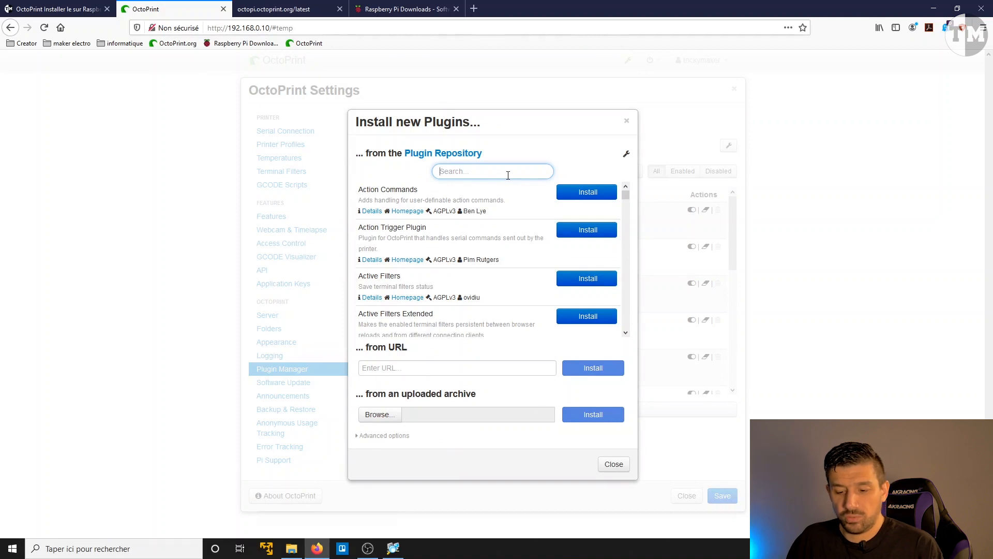
pyautogui.write('tp')
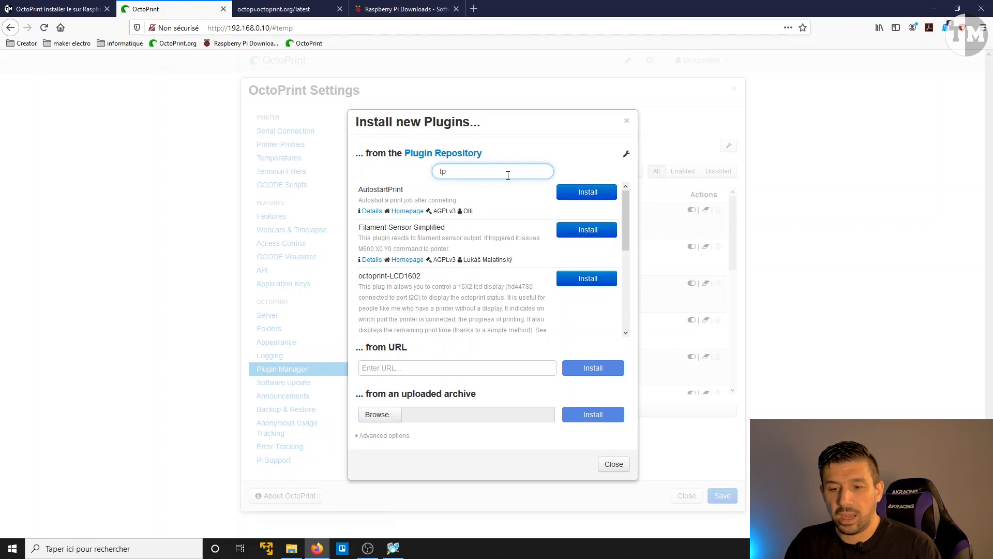
pyautogui.write('l')
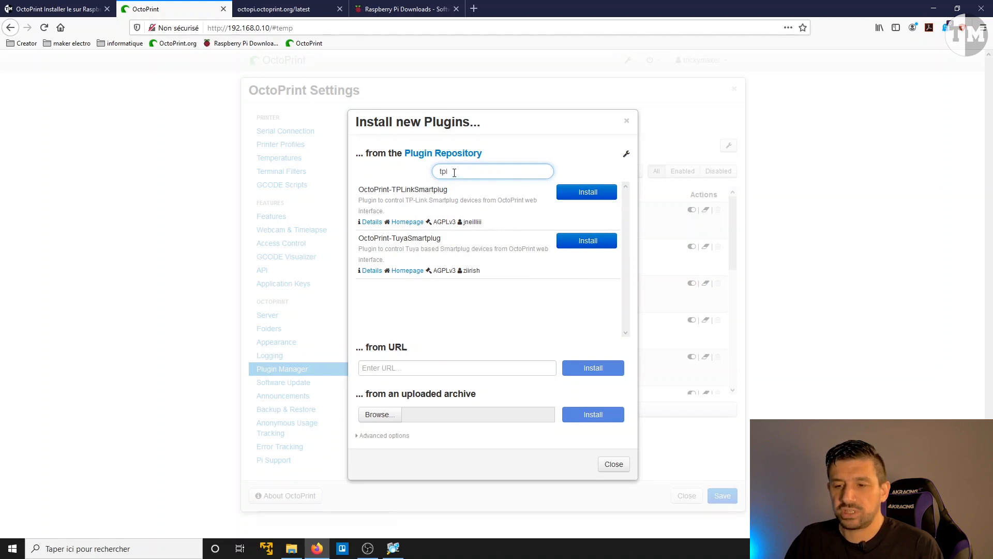
pyautogui.tripleClick(359, 190)
pyautogui.moveTo(359, 189)
pyautogui.mouseDown()
pyautogui.moveTo(383, 189)
pyautogui.moveTo(369, 189)
pyautogui.mouseUp()
pyautogui.click(587, 192)
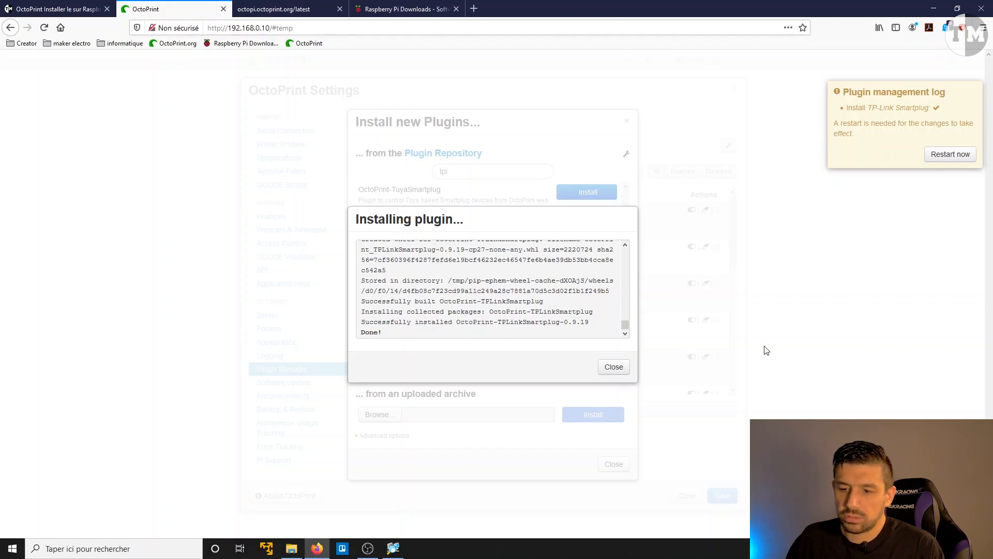
pyautogui.click(613, 367)
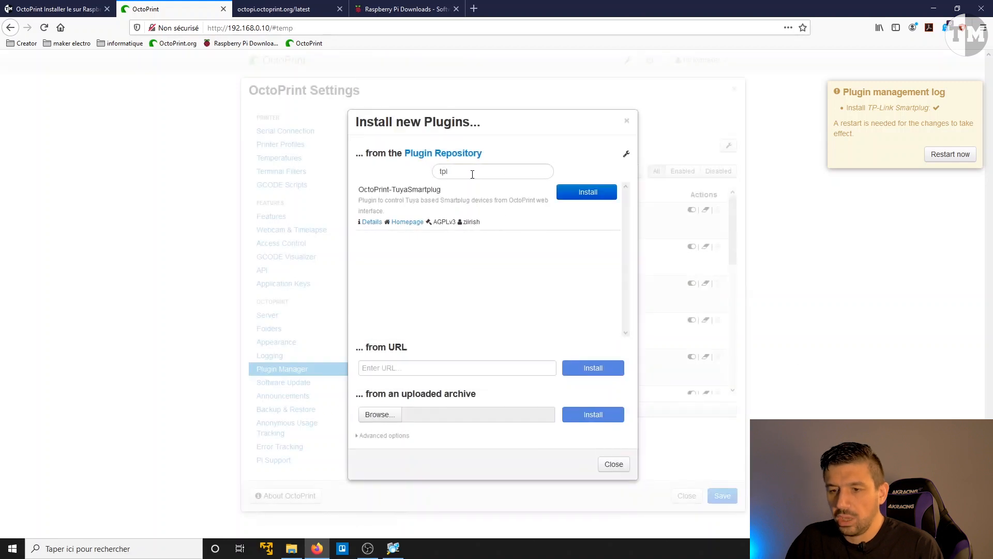
# Step: Search the plugin repository for "webcam" and install the MultiCam plugin
pyautogui.moveTo(473, 171); pyautogui.dragTo(381, 160)
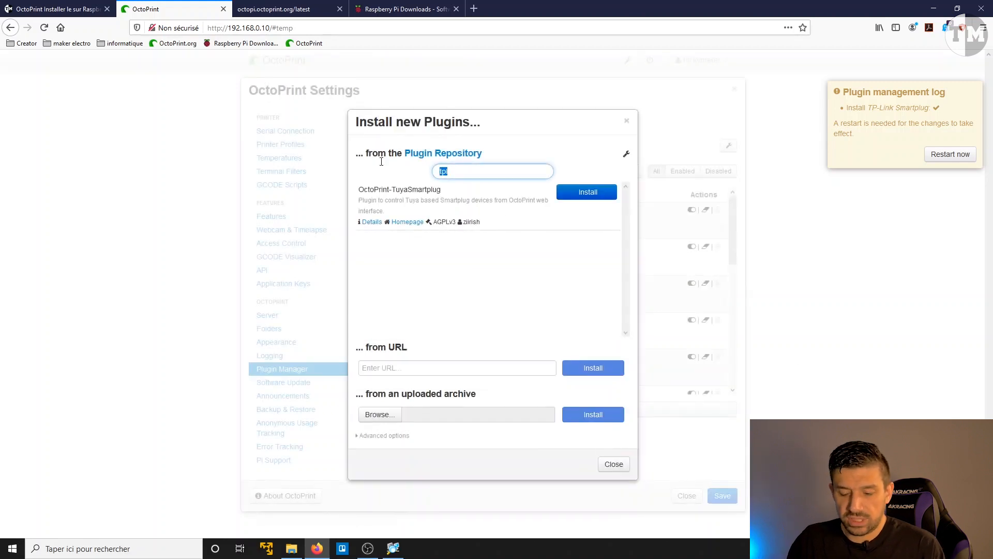
pyautogui.write('webcam')
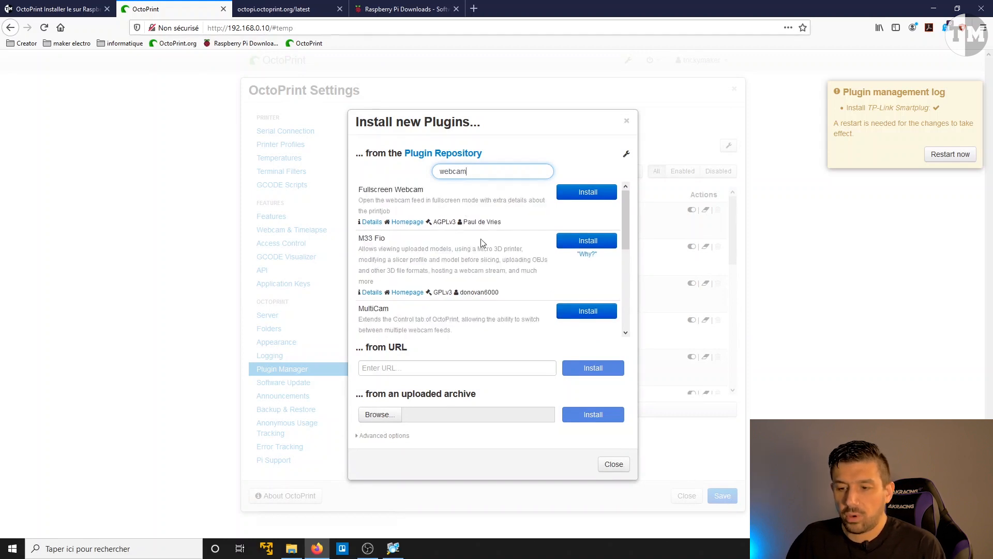
pyautogui.click(584, 312)
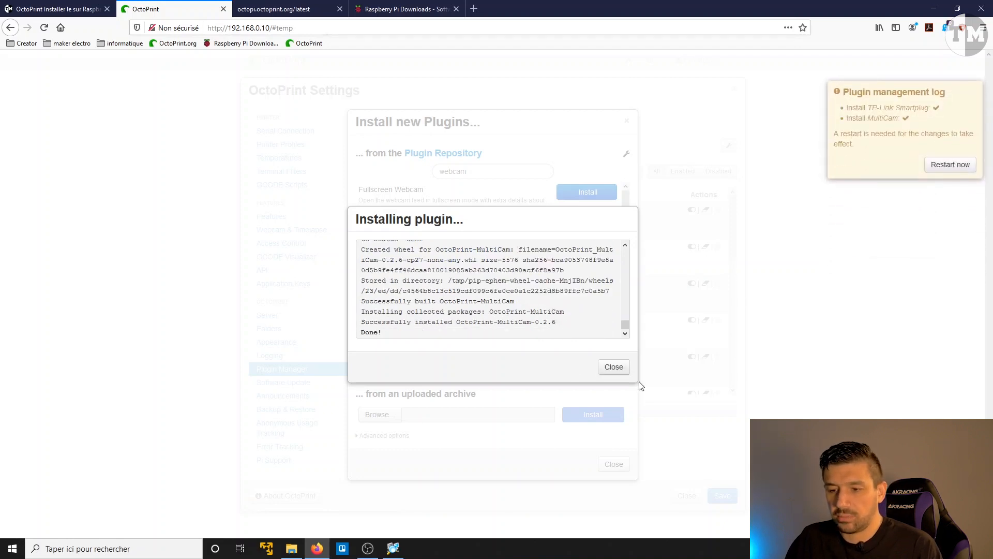
pyautogui.click(614, 367)
# Step: Install the OctoPrint-Webcamsb sidebar webcam viewer from the webcam search results and leave the plugin installer
pyautogui.scroll(-2, 538, 305)
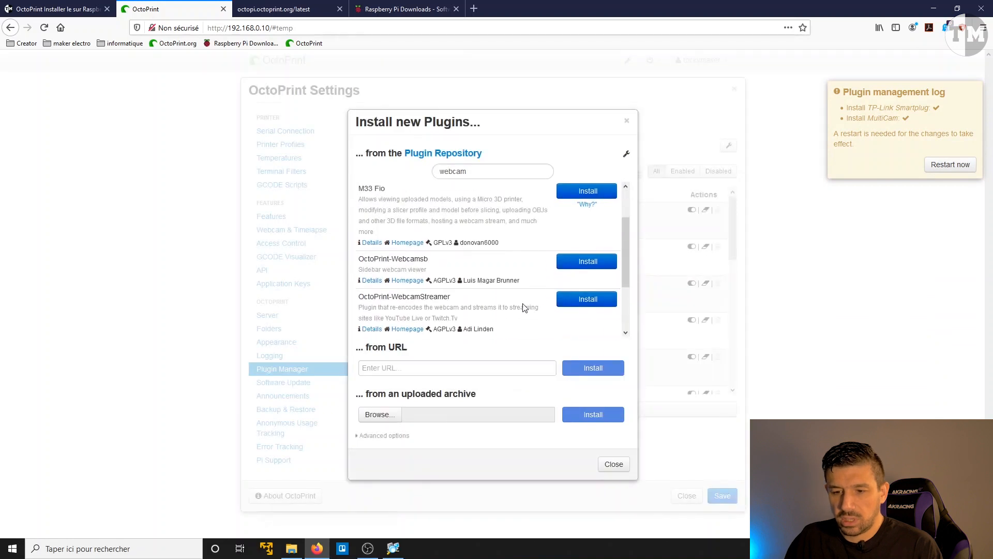
pyautogui.scroll(-1, 530, 270)
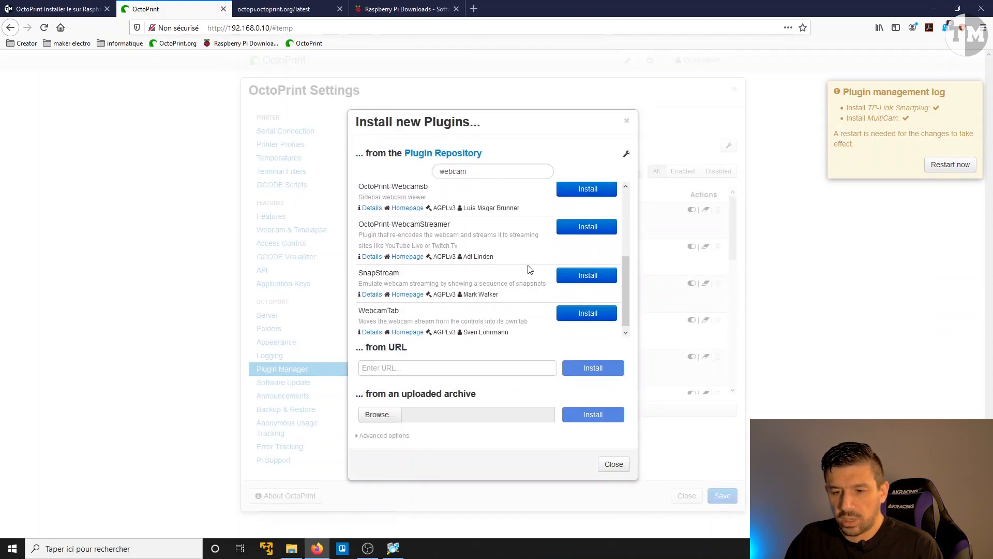
pyautogui.scroll(3, 532, 277)
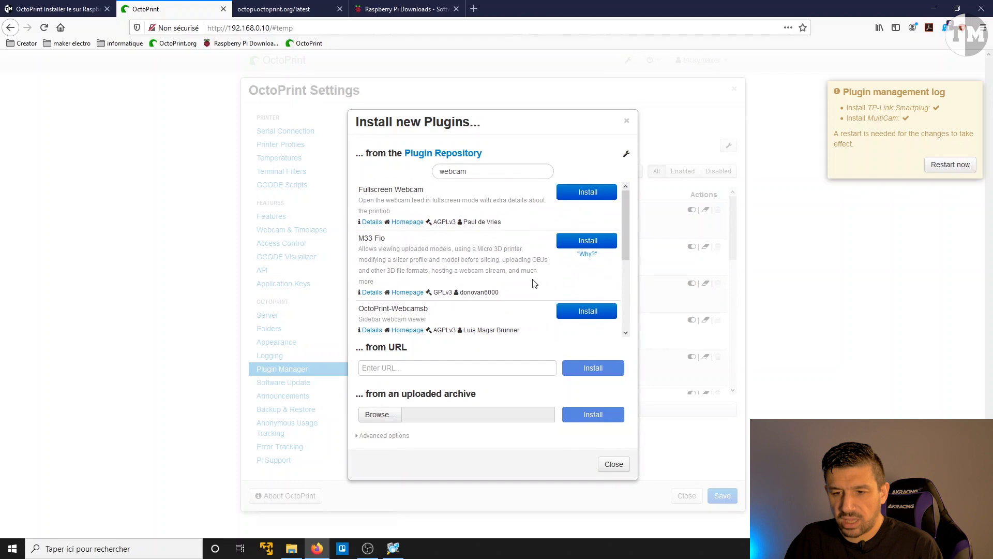
pyautogui.scroll(-2, 534, 284)
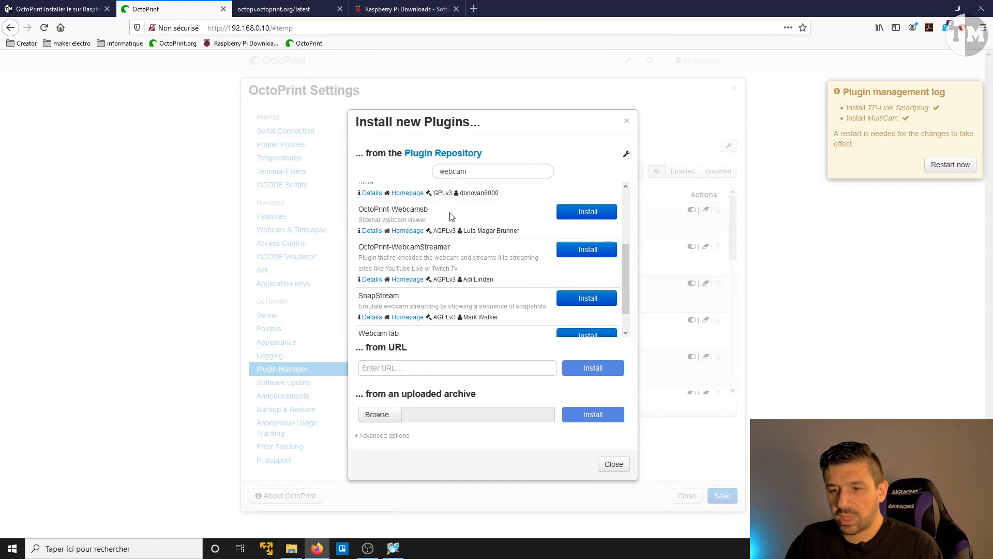
pyautogui.click(578, 212)
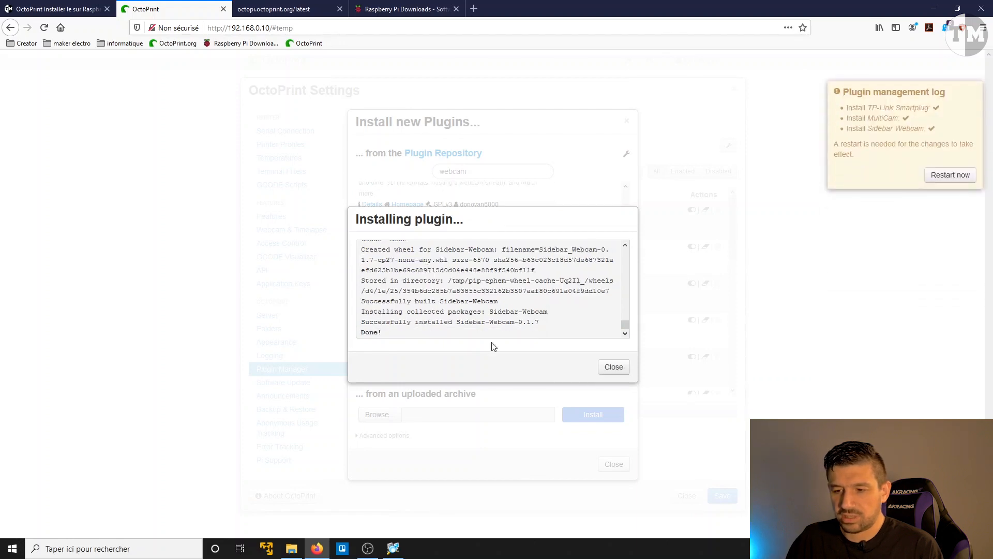
pyautogui.click(613, 369)
pyautogui.click(611, 465)
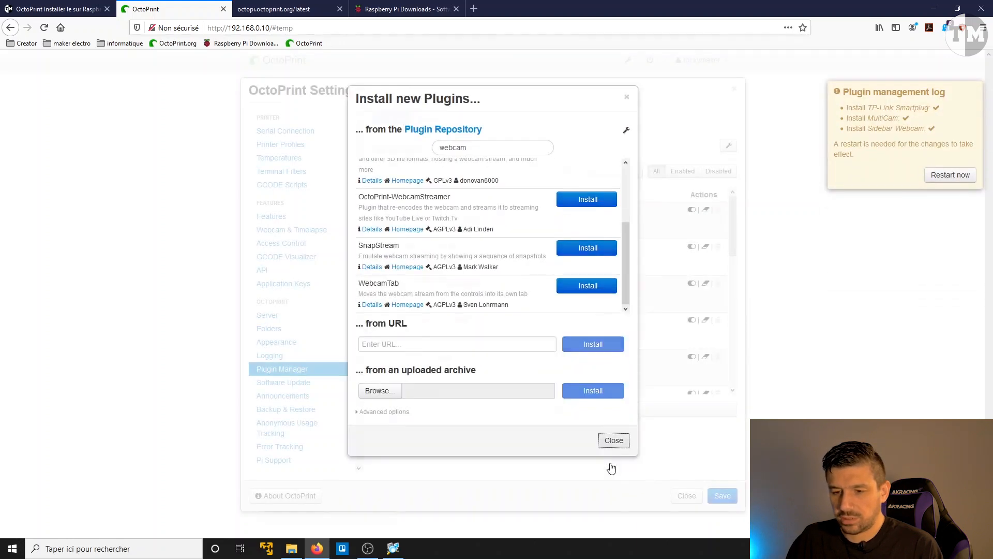
# Step: Restart the OctoPrint server to activate the installed plugins and reconnect to its interface
pyautogui.click(943, 177)
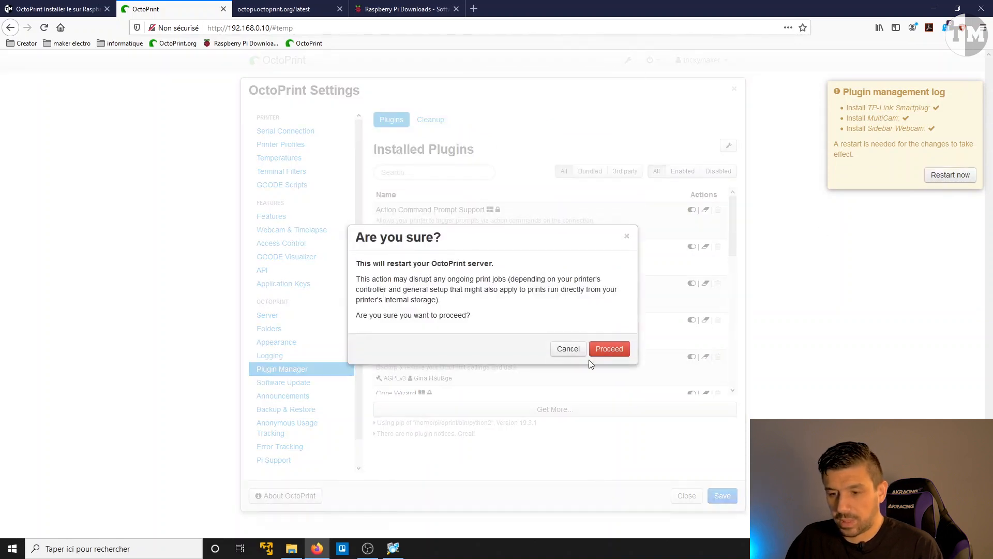
pyautogui.click(609, 349)
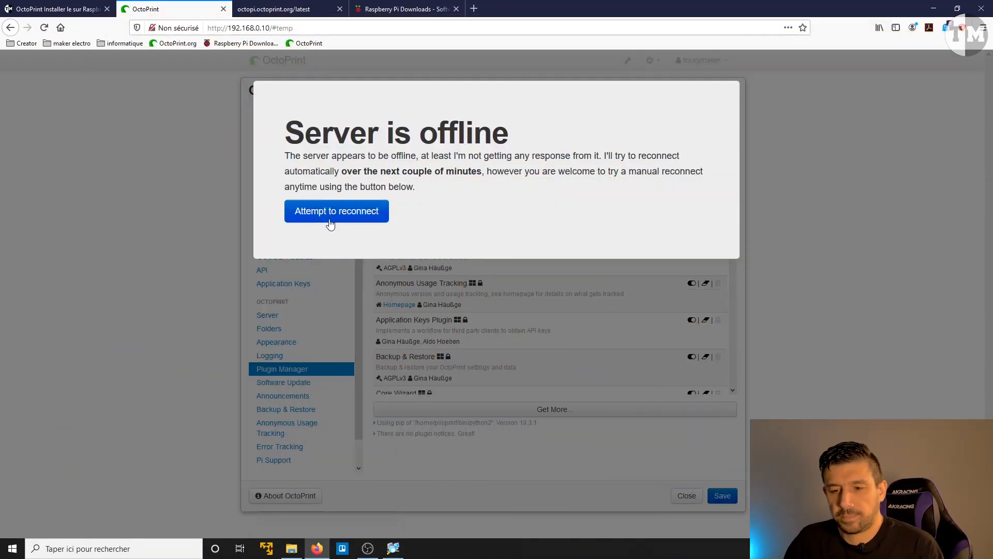
pyautogui.click(329, 220)
pyautogui.click(329, 220)
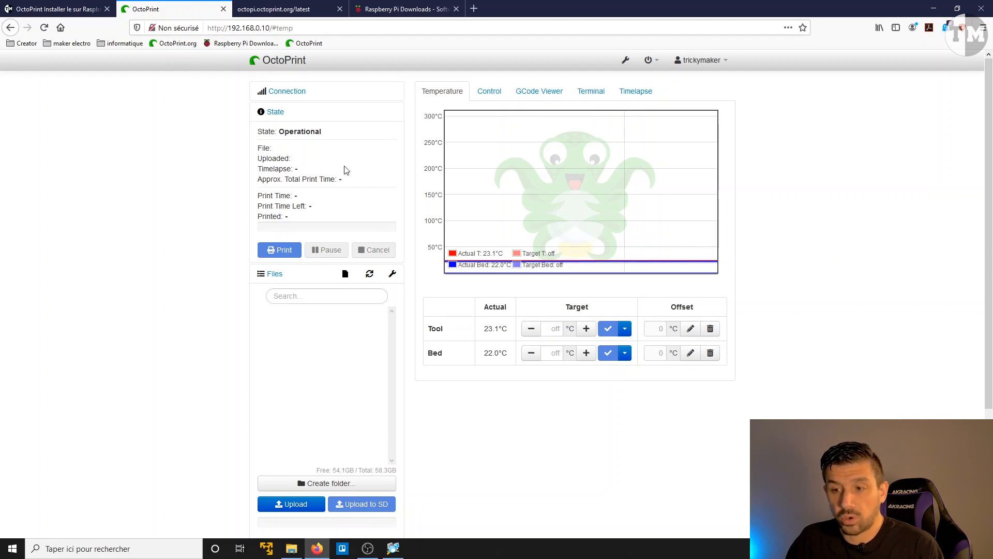
# Step: Check the webcam stream in the sidebar and examine the stream fields in the Sidebar Webcam plugin settings
pyautogui.scroll(-3, 347, 207)
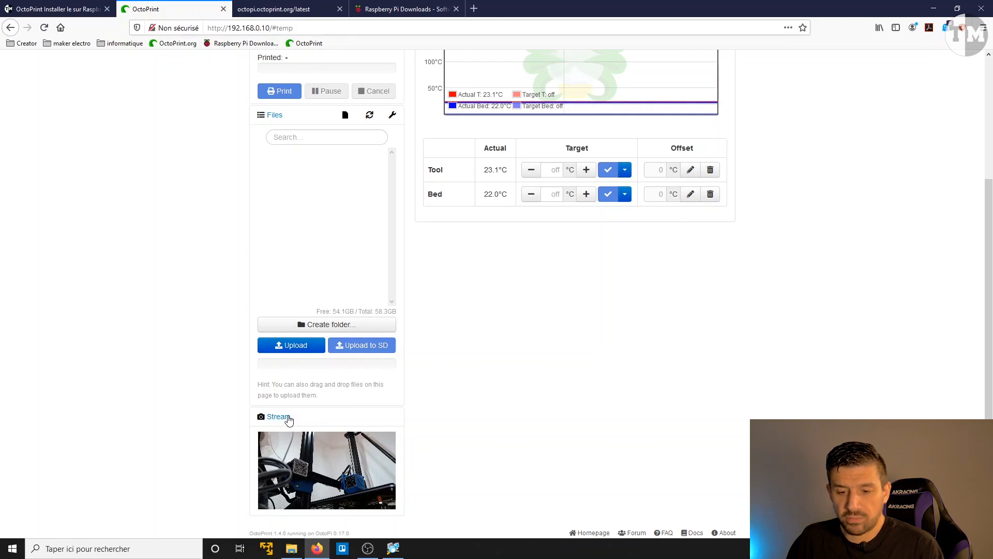
pyautogui.scroll(3, 517, 336)
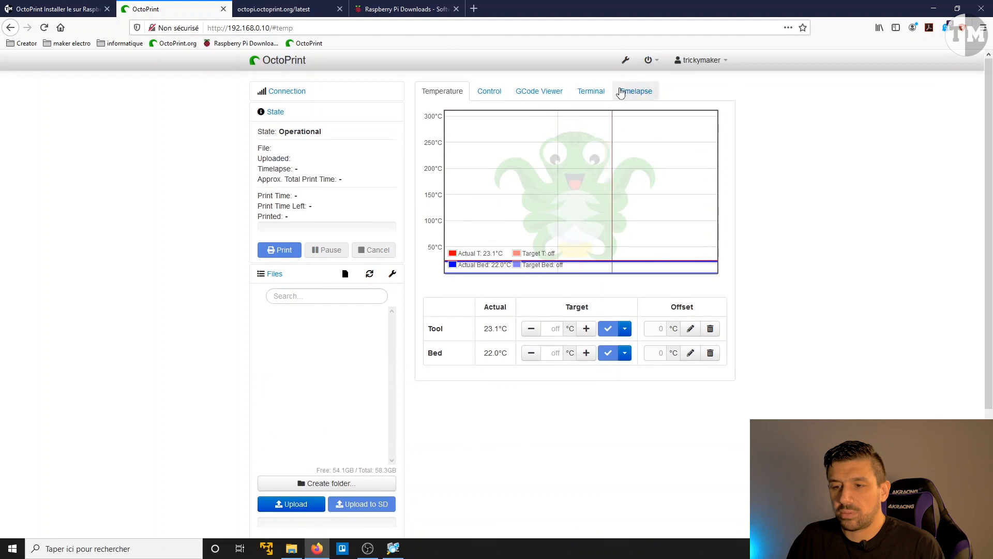
pyautogui.click(626, 60)
pyautogui.scroll(-3, 307, 344)
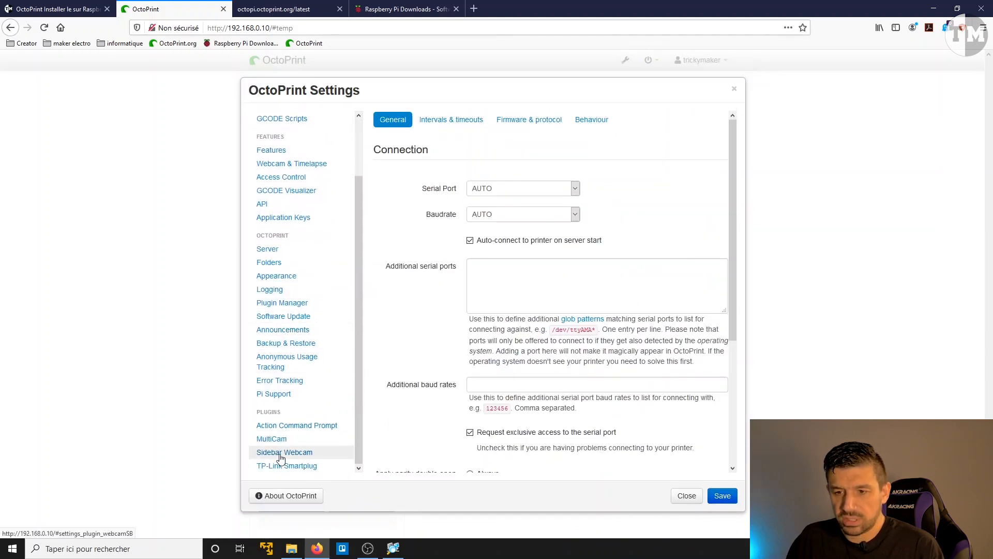
pyautogui.click(282, 455)
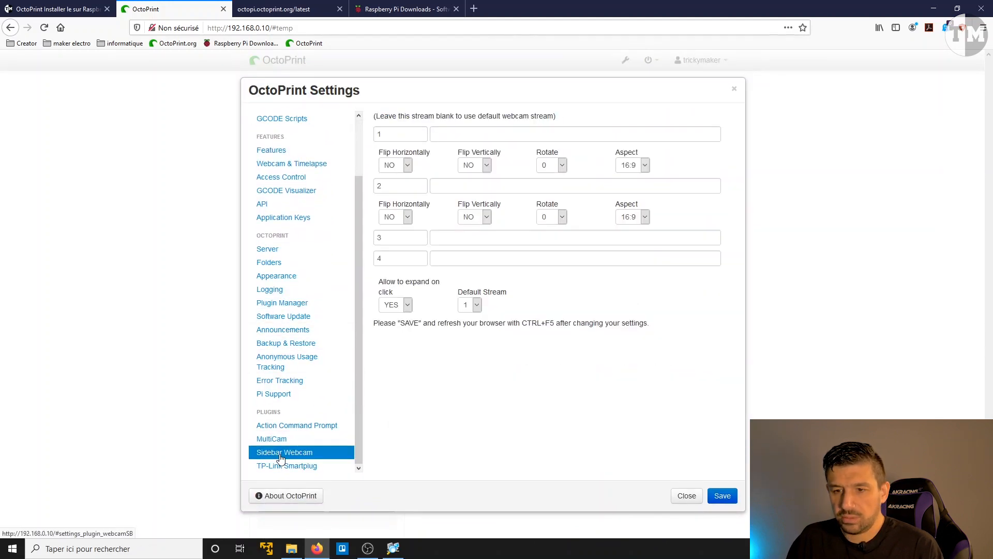
pyautogui.click(445, 186)
pyautogui.click(448, 136)
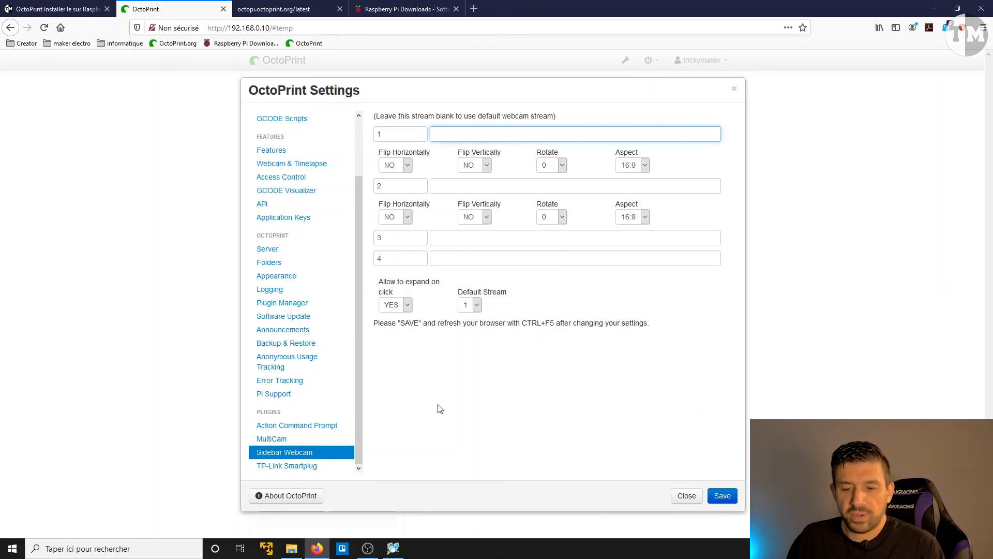
# Step: Add a plug in the TP-Link Smartplug settings with IP 192.168.0.29 and label "Prise CR10"
pyautogui.click(298, 471)
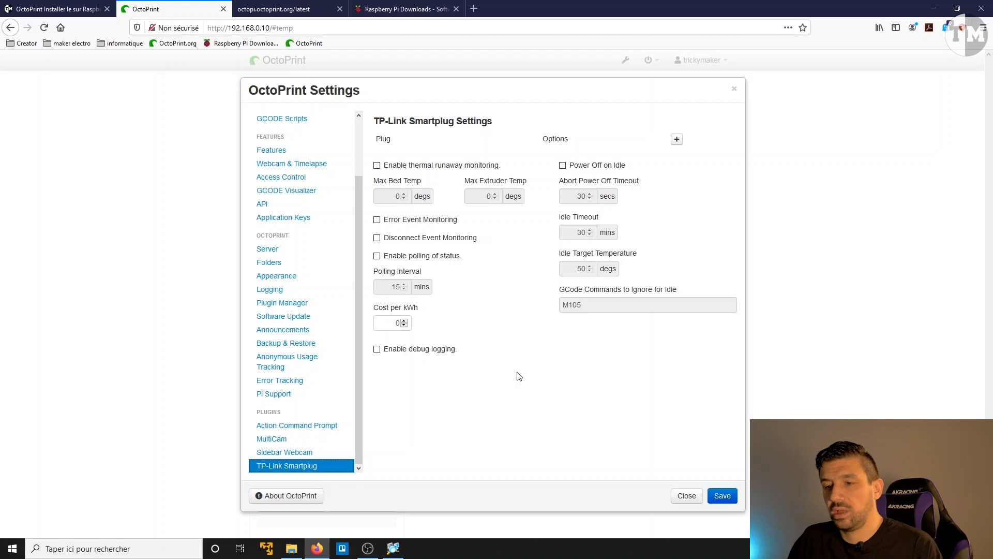
pyautogui.click(676, 140)
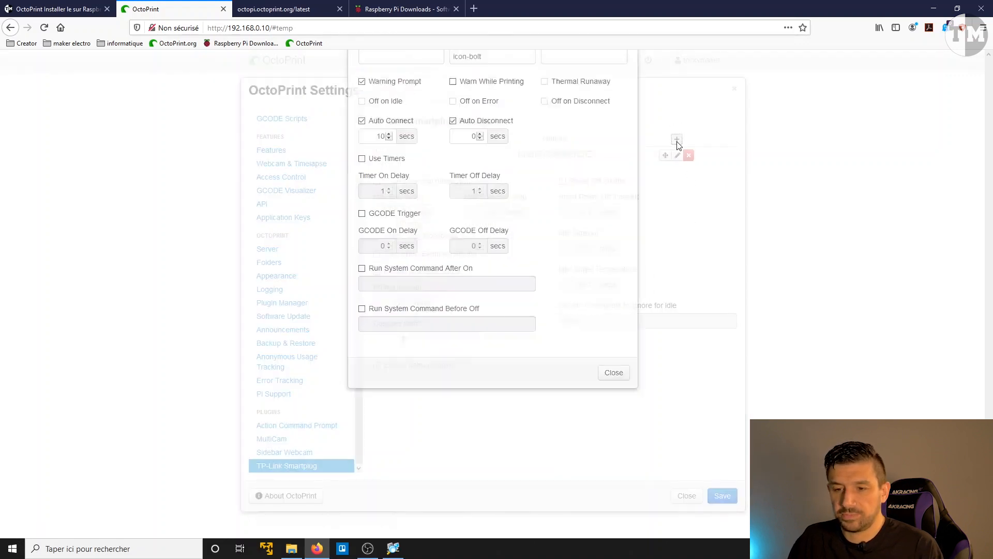
pyautogui.click(393, 156)
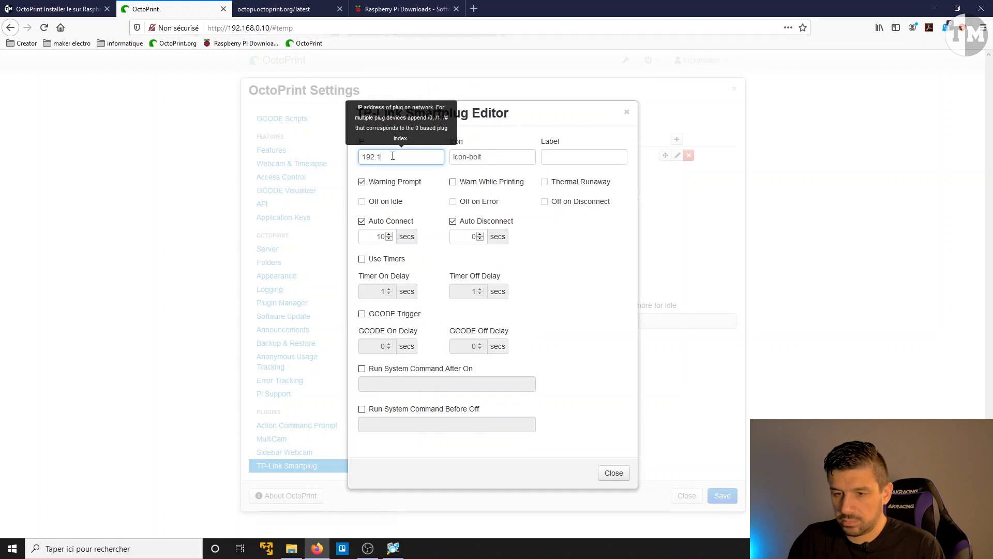
pyautogui.write('192.168.0.29')
pyautogui.click(556, 157)
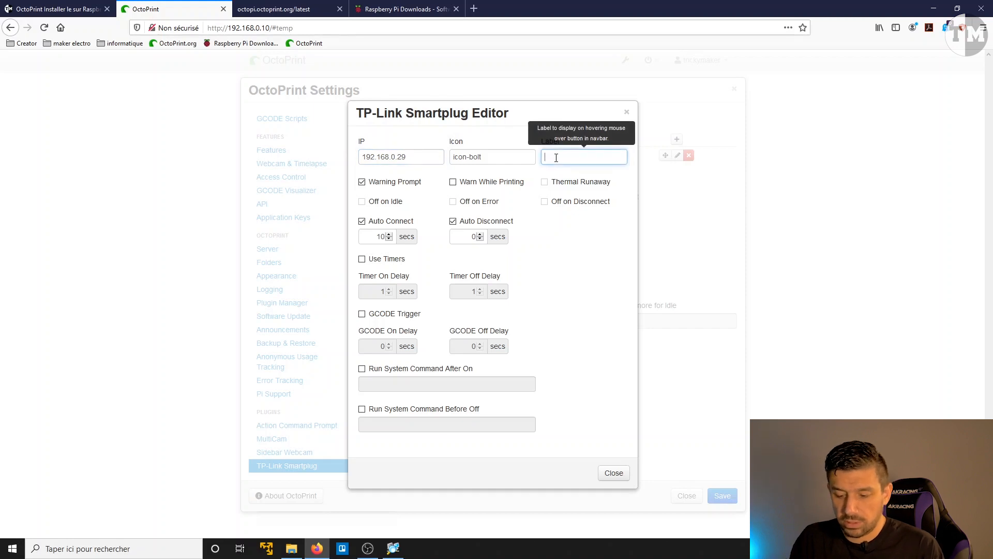
pyautogui.write('Prise')
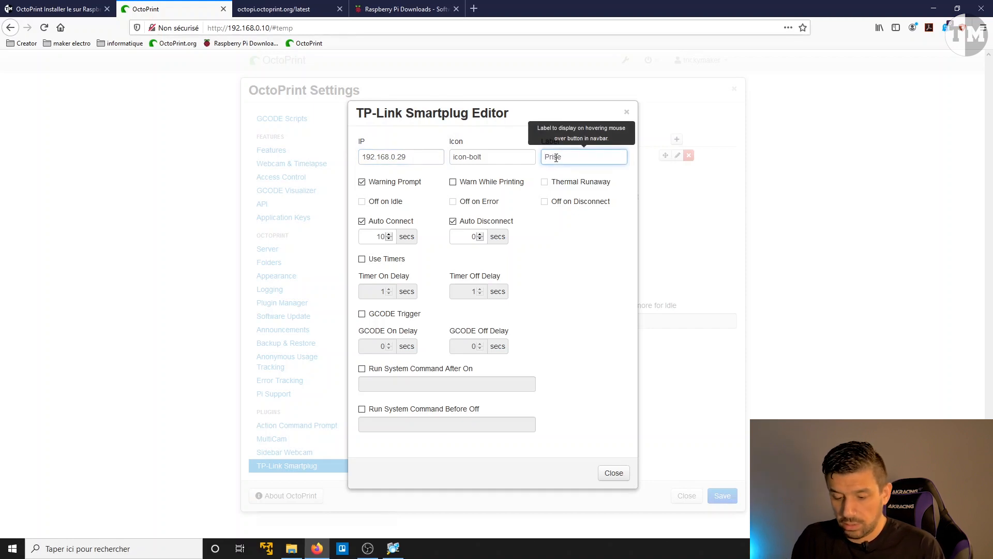
pyautogui.write(' CR10')
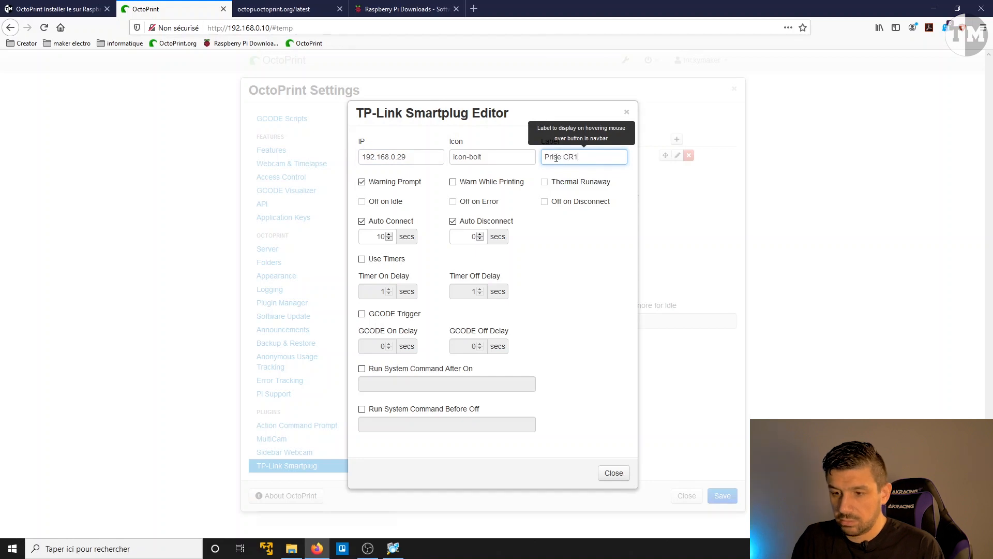
# Step: Enable GCODE Trigger for the Prise CR10 plug and save the OctoPrint settings
pyautogui.click(362, 315)
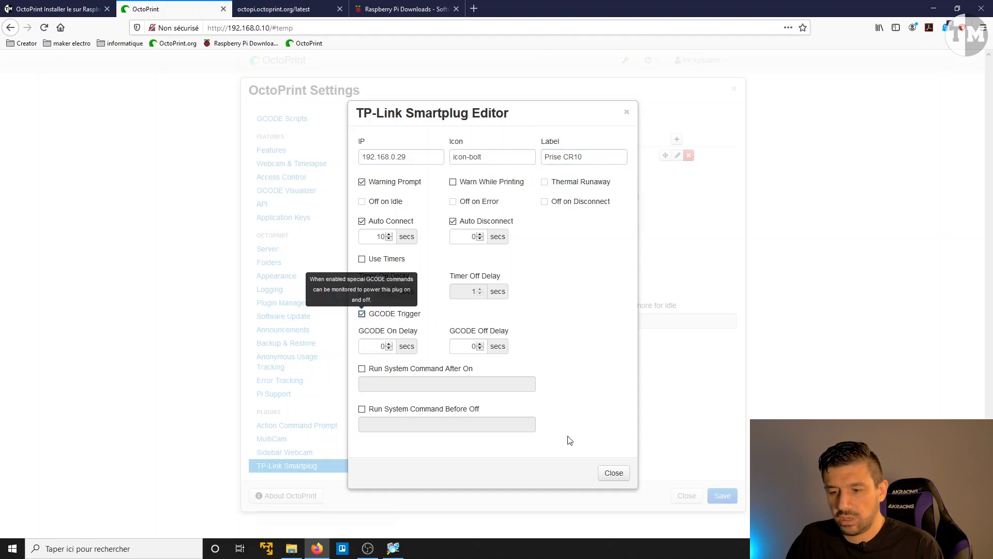
pyautogui.click(613, 472)
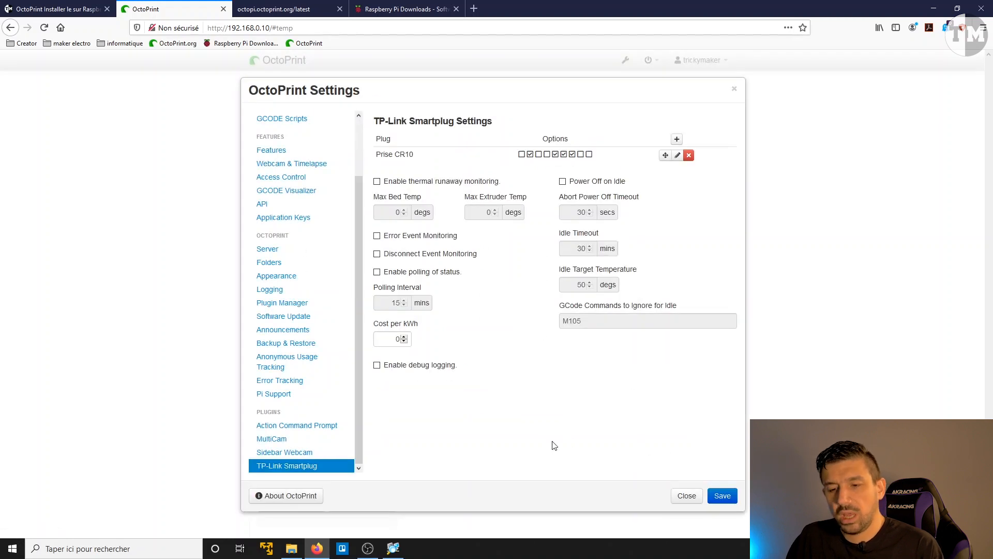
pyautogui.click(722, 496)
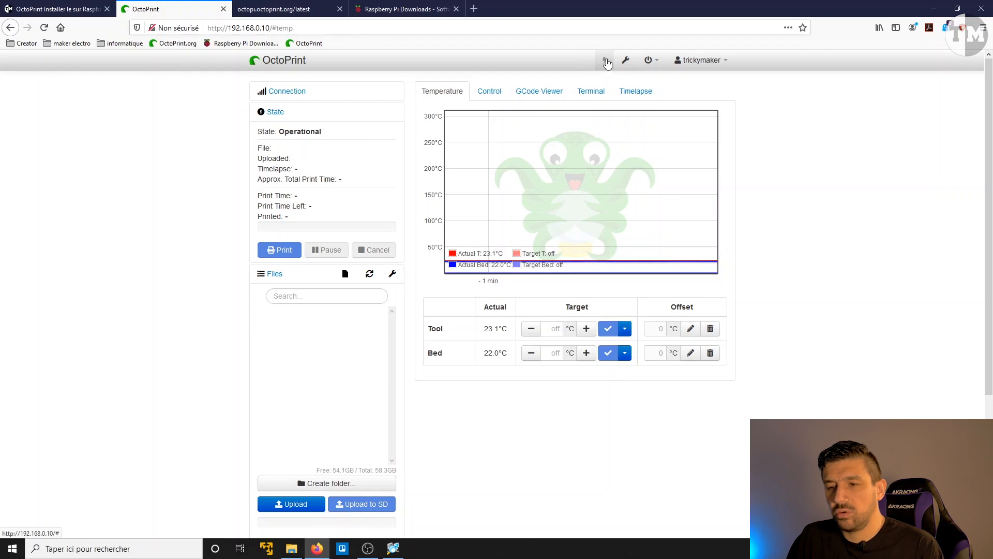
# Step: Switch off the Prise CR10 smart plug and confirm the warning prompt
pyautogui.click(605, 62)
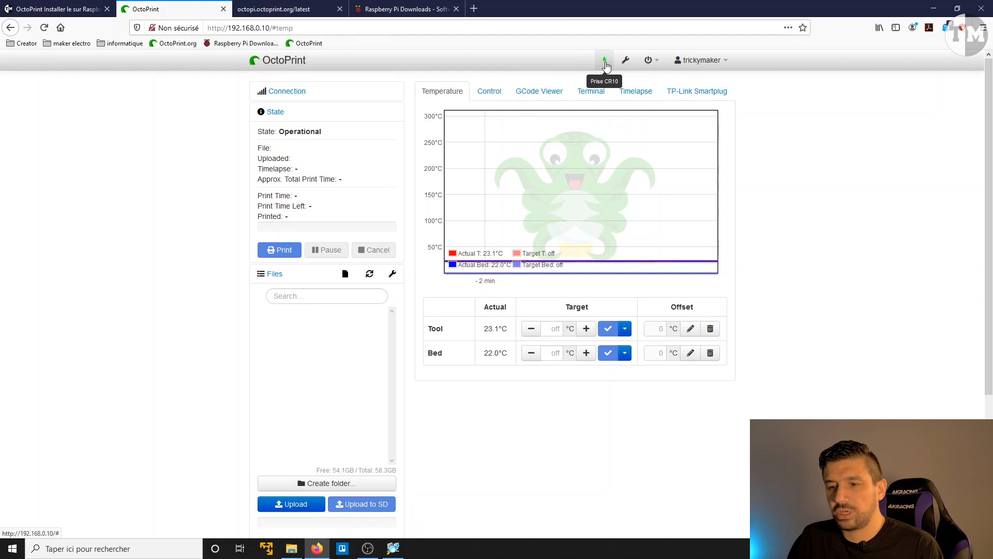
pyautogui.click(606, 62)
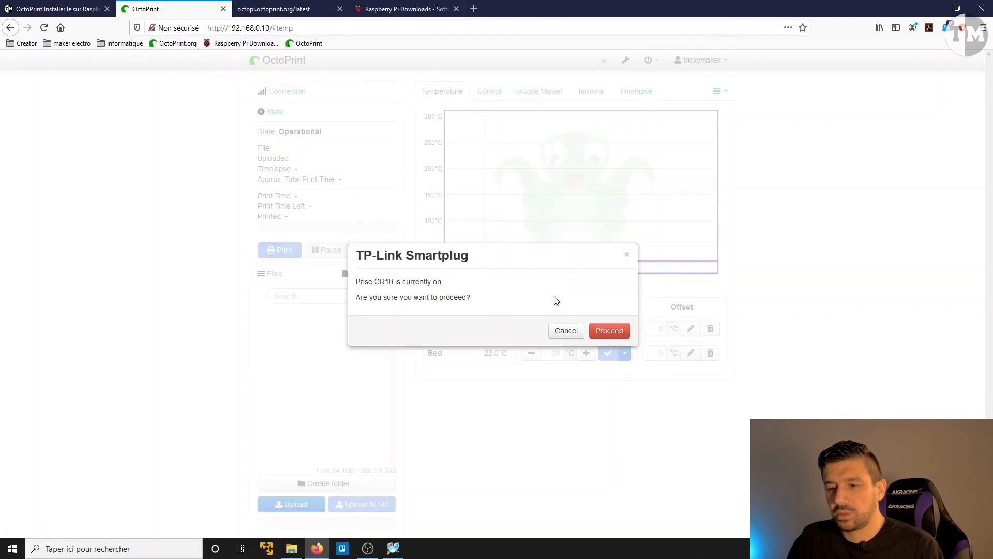
pyautogui.click(609, 331)
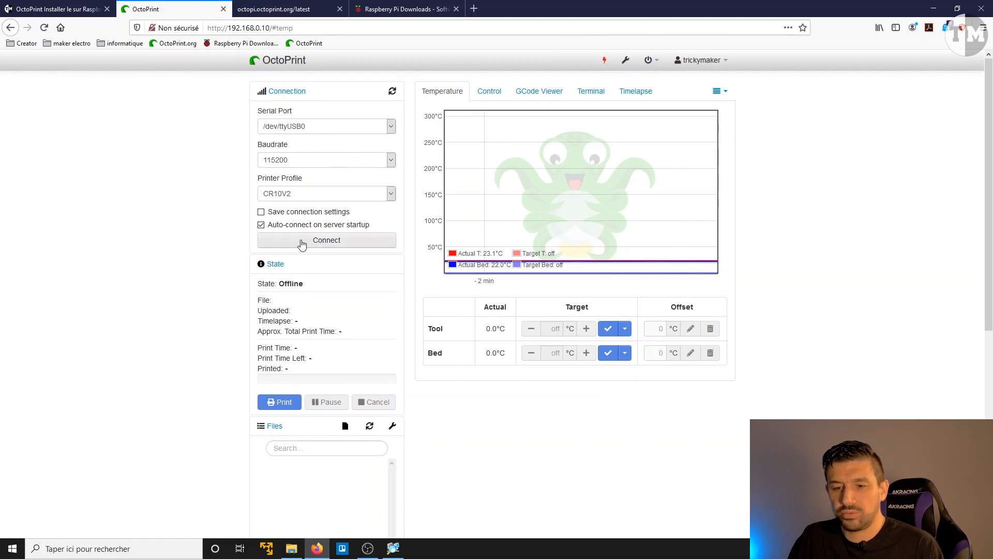
# Step: Switch the Prise CR10 smart plug back on and reconnect to the CR10V2 printer on /dev/ttyUSB0
pyautogui.click(608, 63)
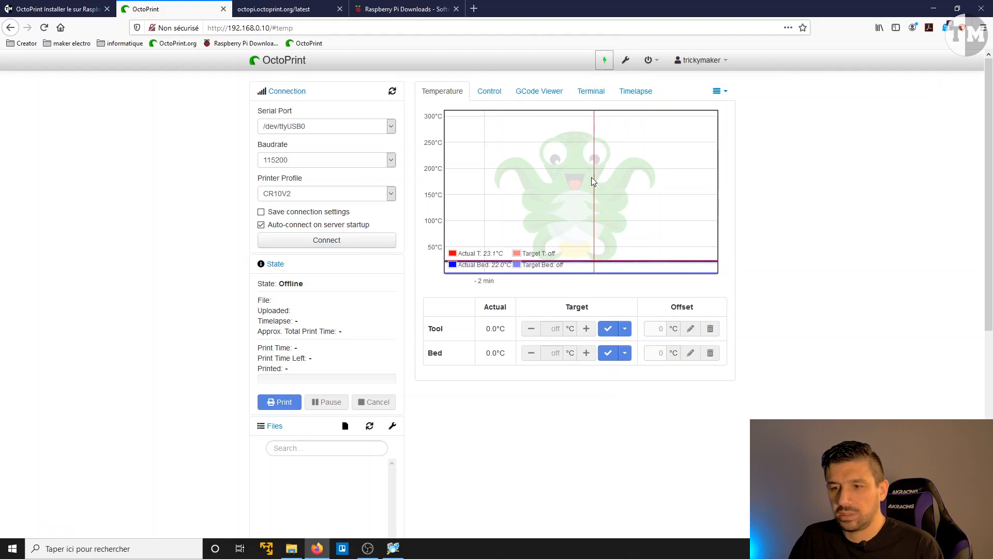
pyautogui.click(351, 239)
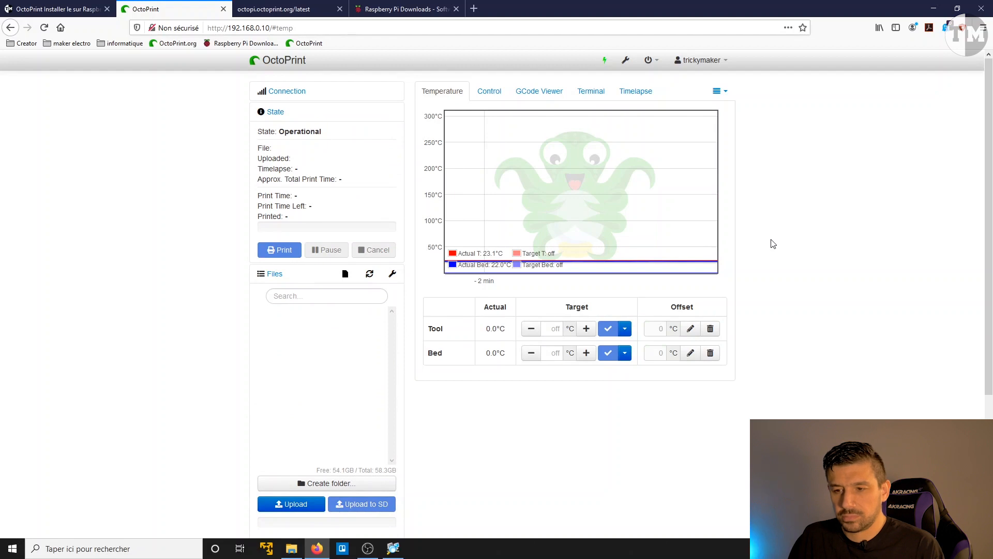
pyautogui.scroll(-3, 782, 245)
pyautogui.scroll(3, 781, 249)
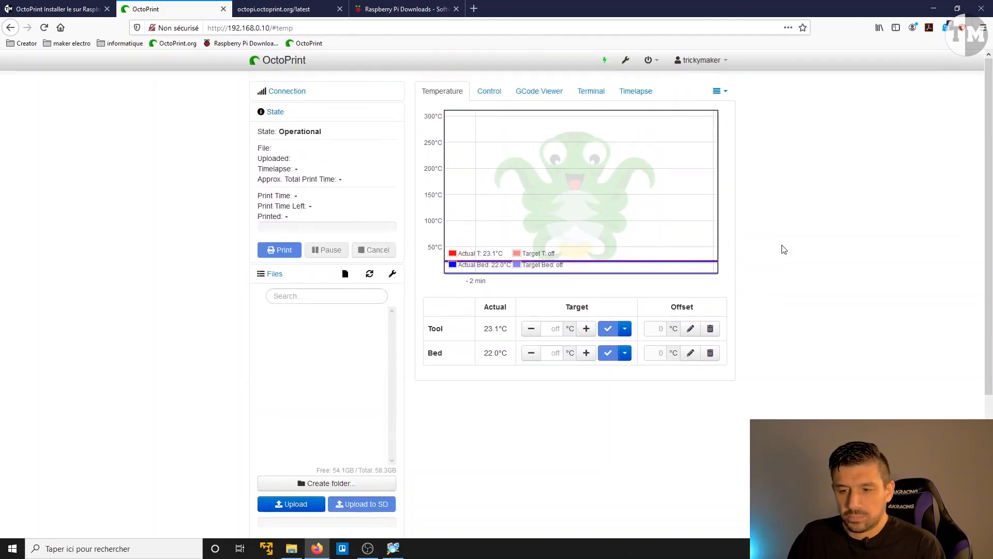
pyautogui.scroll(-6, 782, 248)
pyautogui.scroll(6, 781, 249)
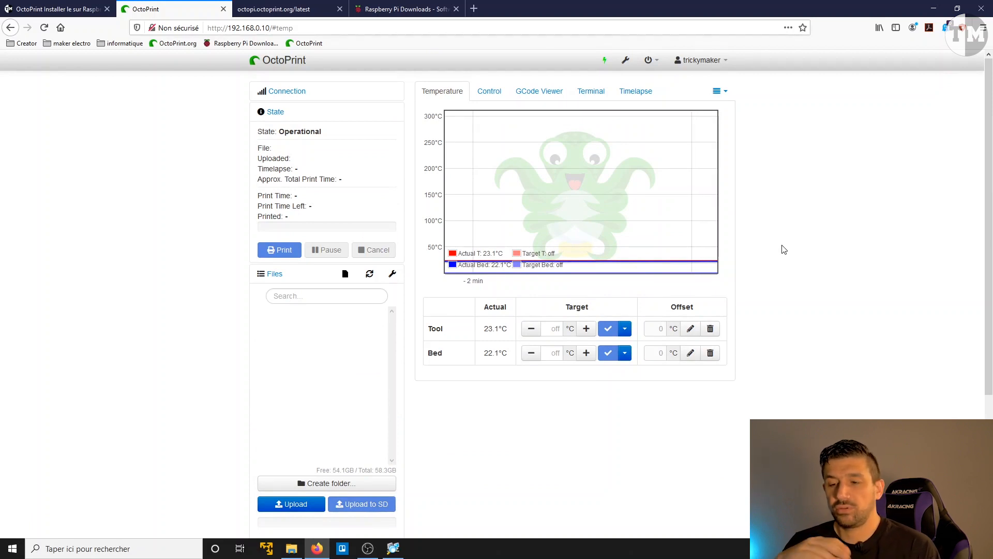
# Step: View the TP-Link Smartplug energy data graph for Prise CR10 and the plugin sections in the sidebar
pyautogui.click(724, 90)
pyautogui.click(712, 113)
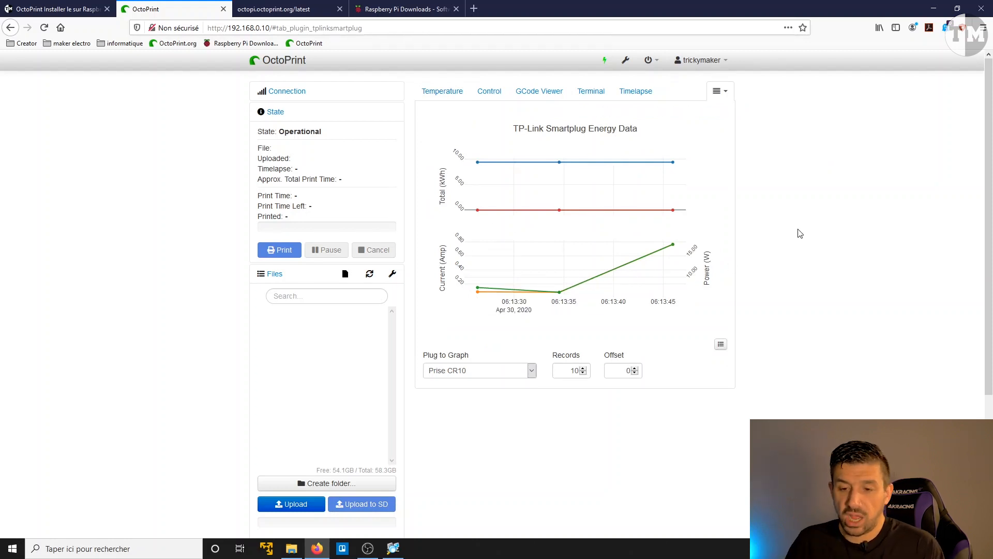
pyautogui.scroll(-3, 204, 290)
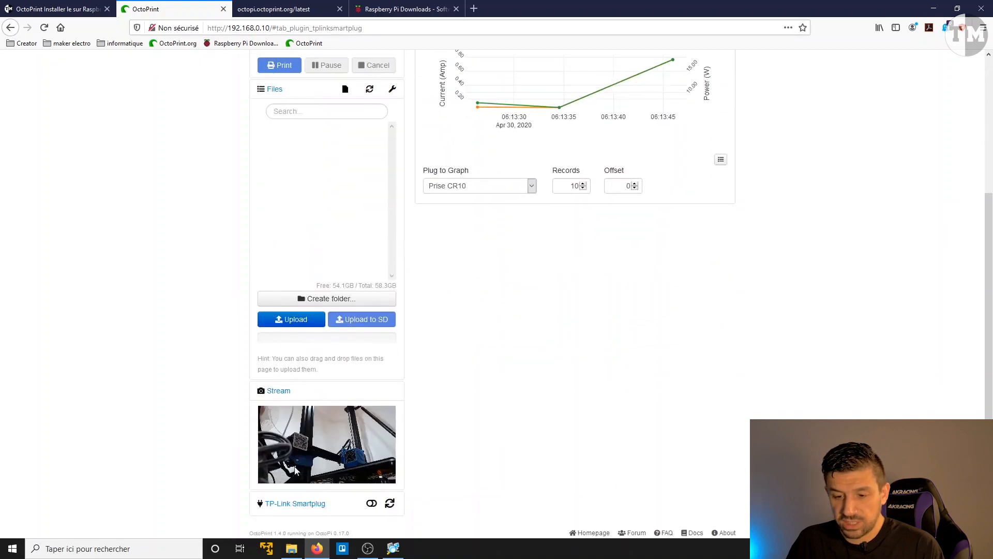
# Step: Toggle automatic power off for the TP-Link Smartplug on and off, finishing with it enabled
pyautogui.click(371, 508)
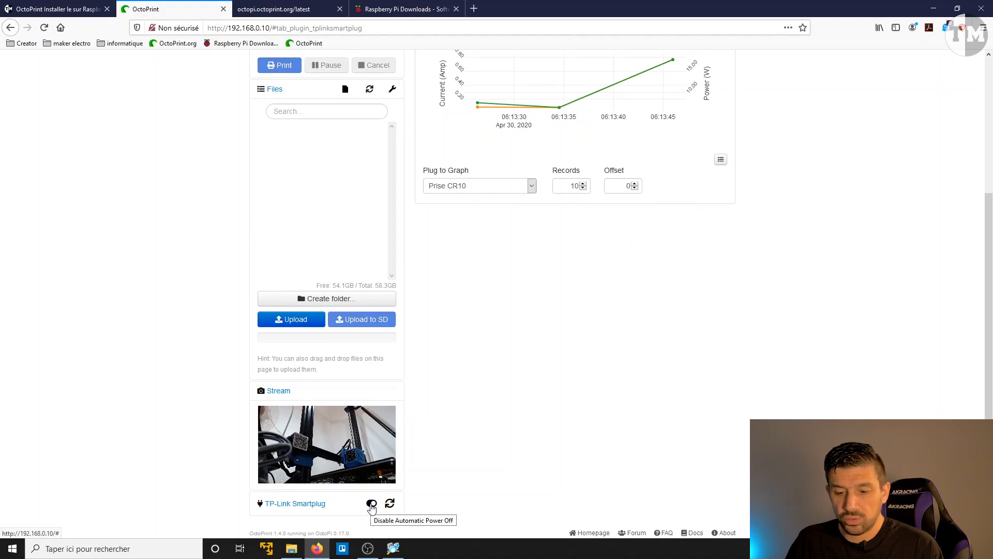
pyautogui.click(371, 508)
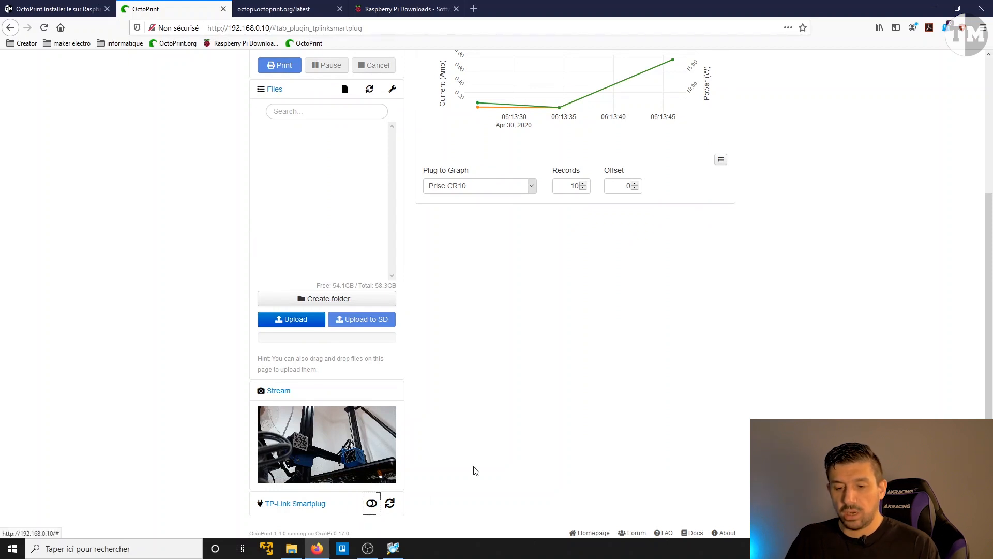
pyautogui.click(372, 506)
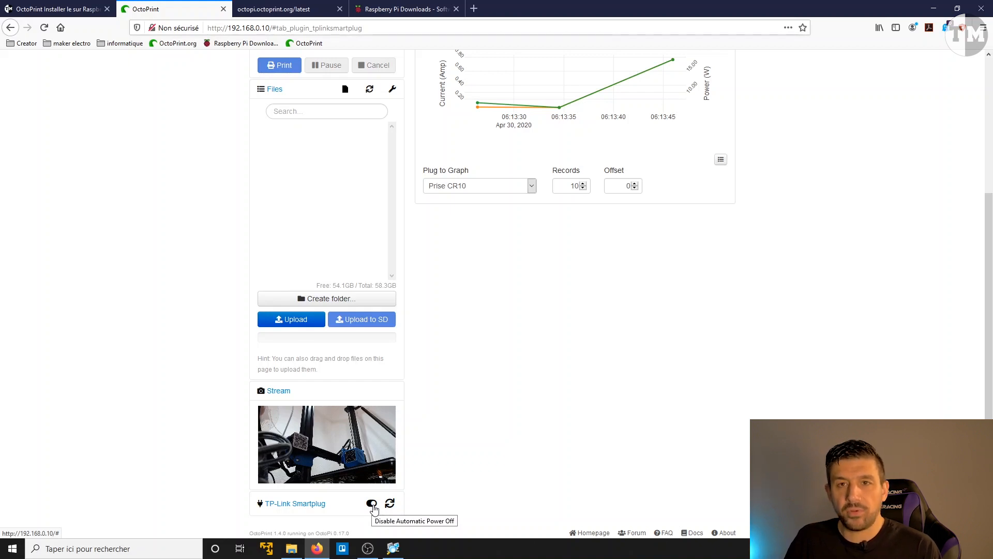
pyautogui.click(372, 504)
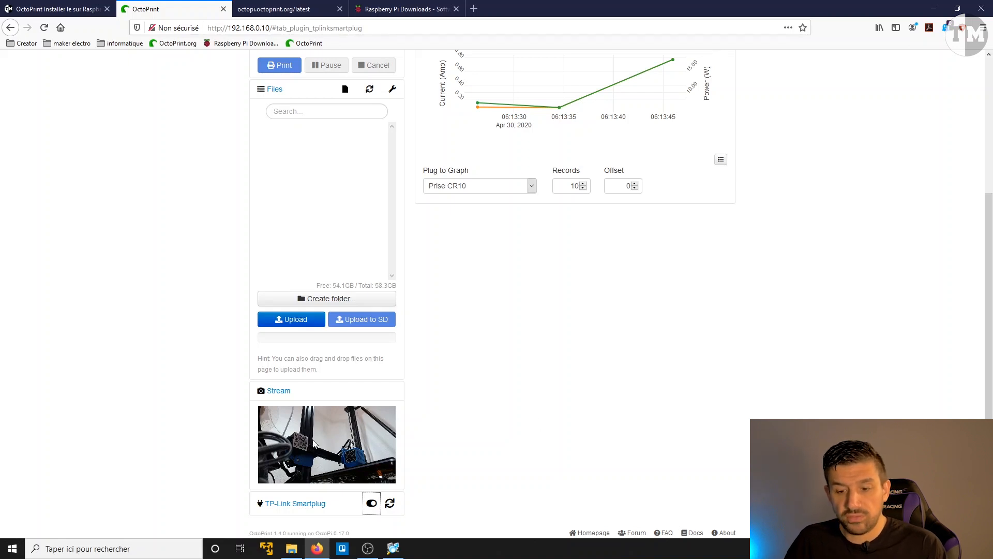
# Step: View the temperature graph and test the printer's motion controls by jogging Z up and X left in 10 mm increments
pyautogui.scroll(3, 603, 388)
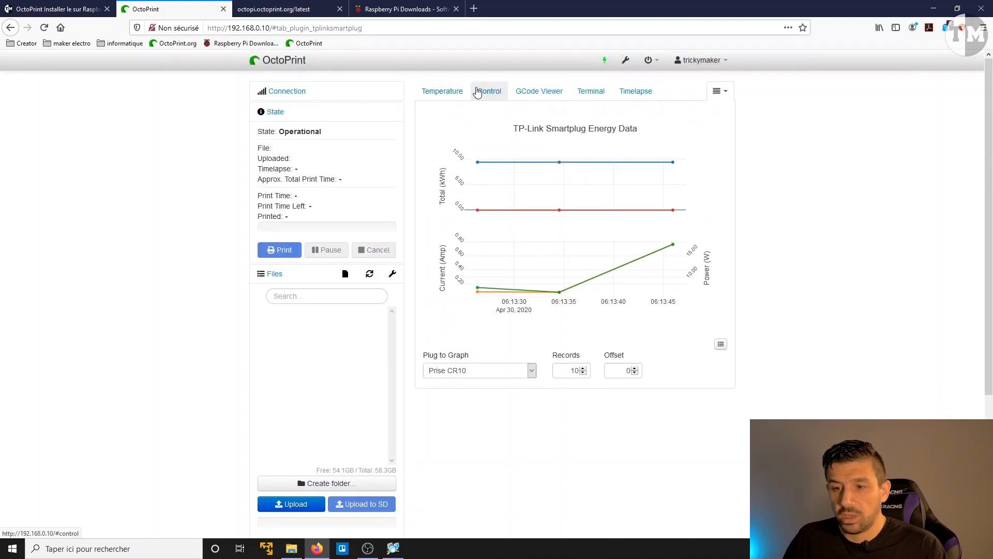
pyautogui.click(444, 94)
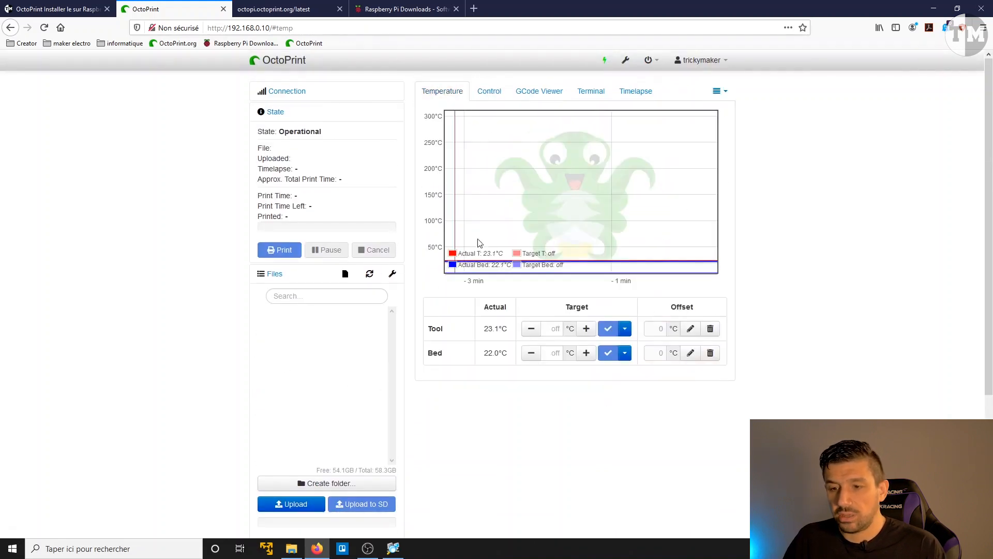
pyautogui.click(489, 91)
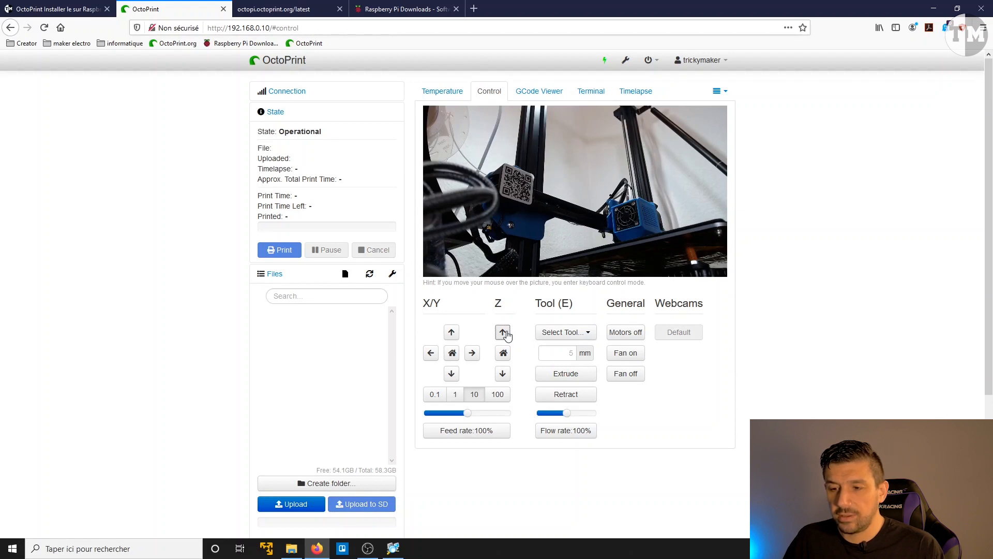
pyautogui.click(503, 333)
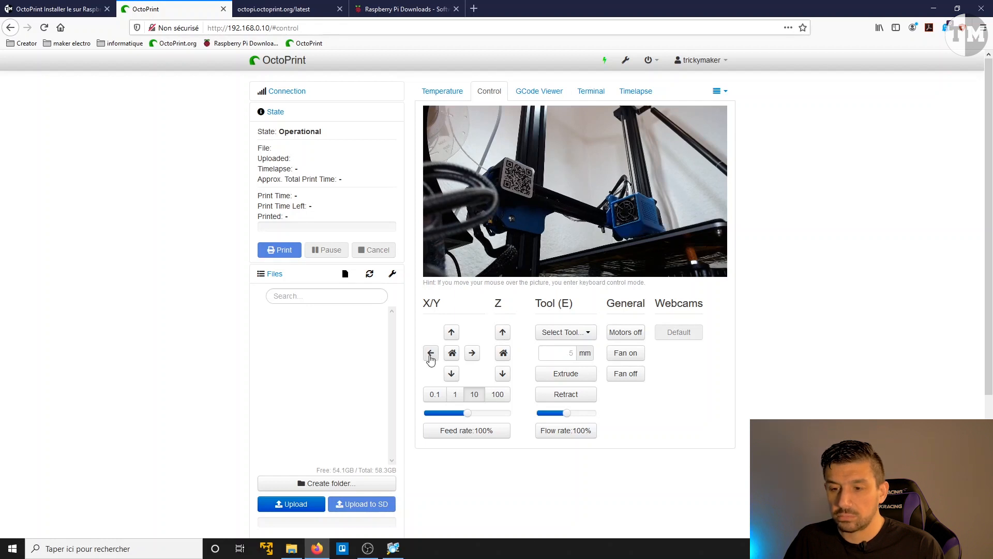
pyautogui.click(430, 355)
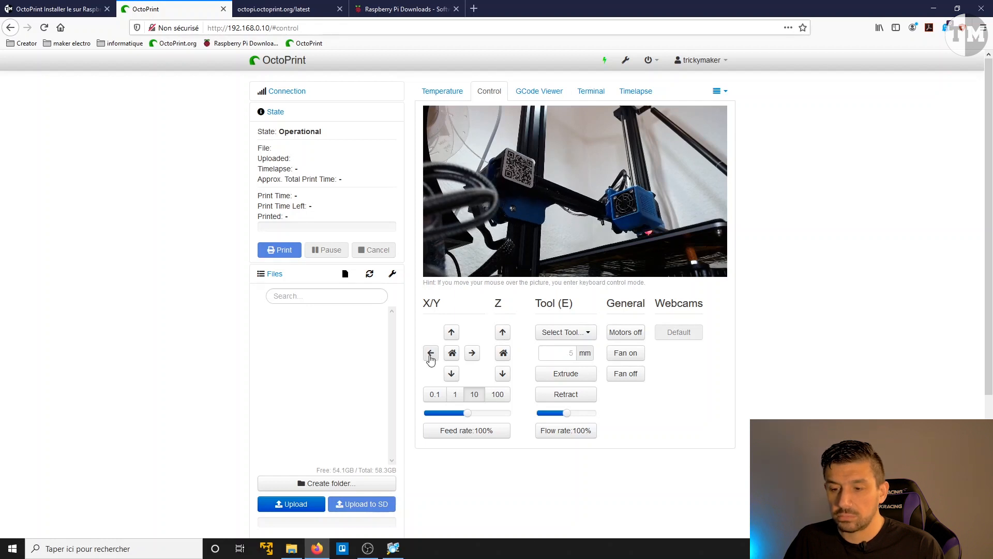